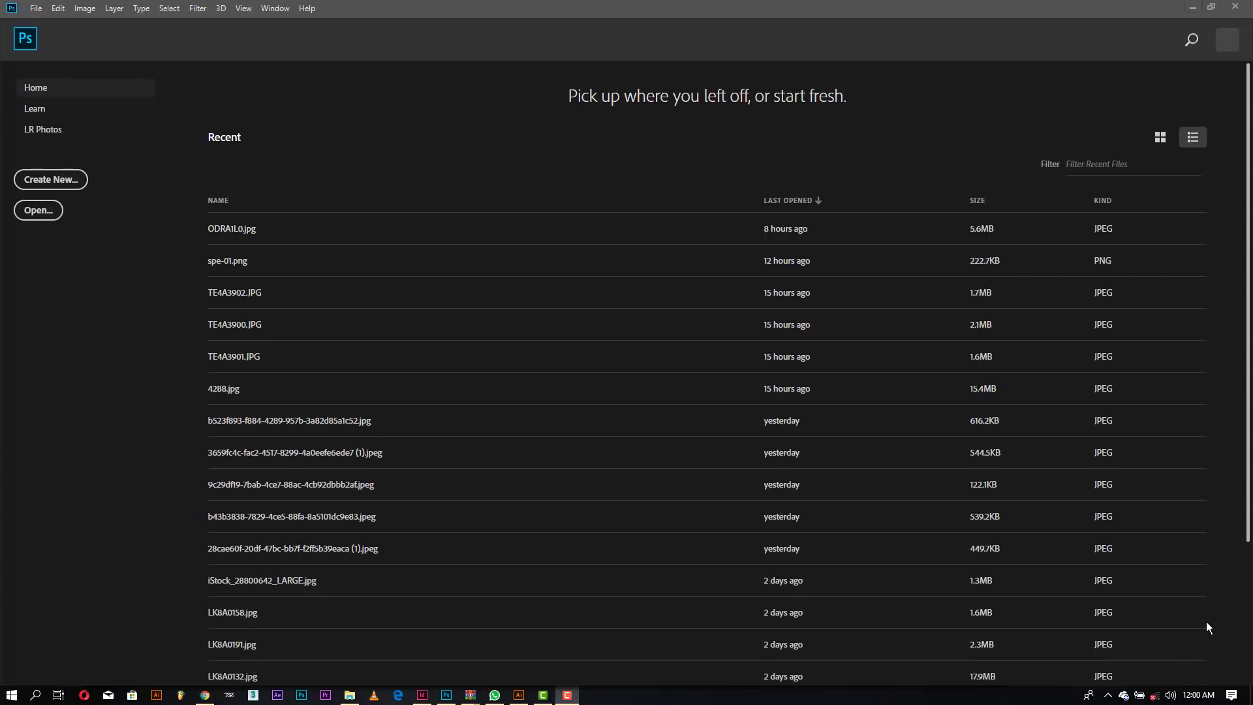
# Open LK8A0208.jpg from the Training folder and clear the Actions panel selection
pyautogui.click(48, 216)
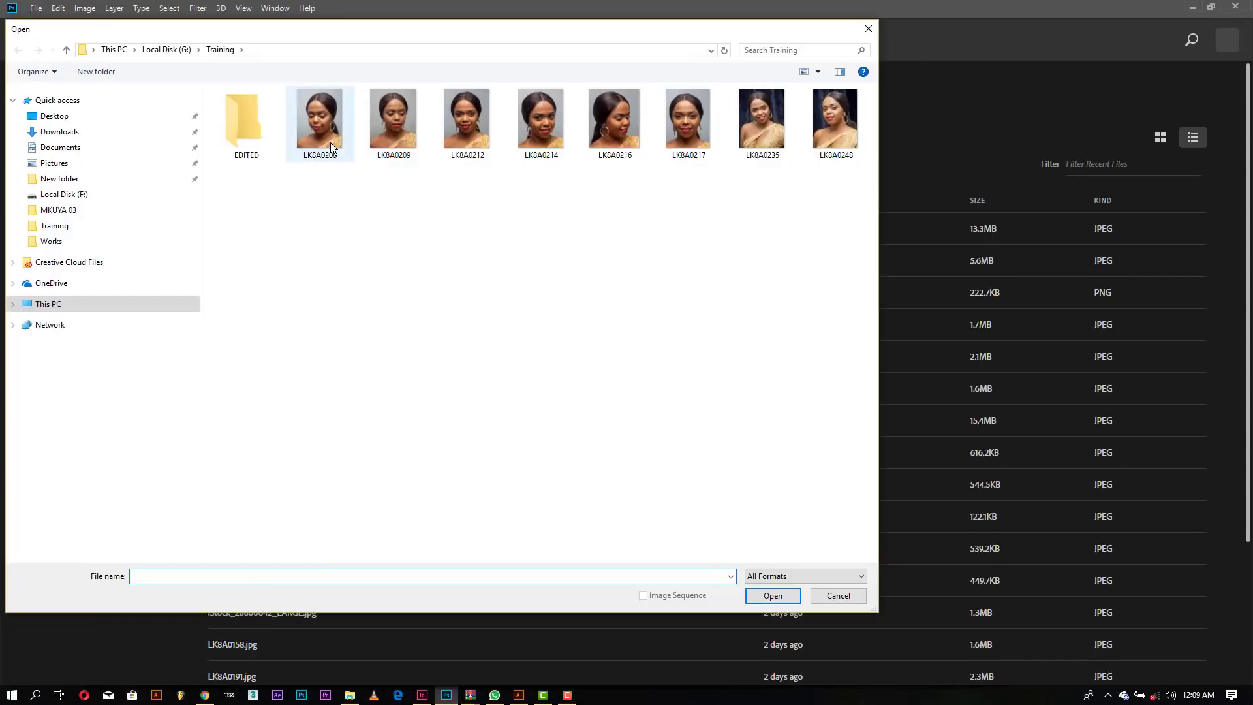
pyautogui.click(330, 141)
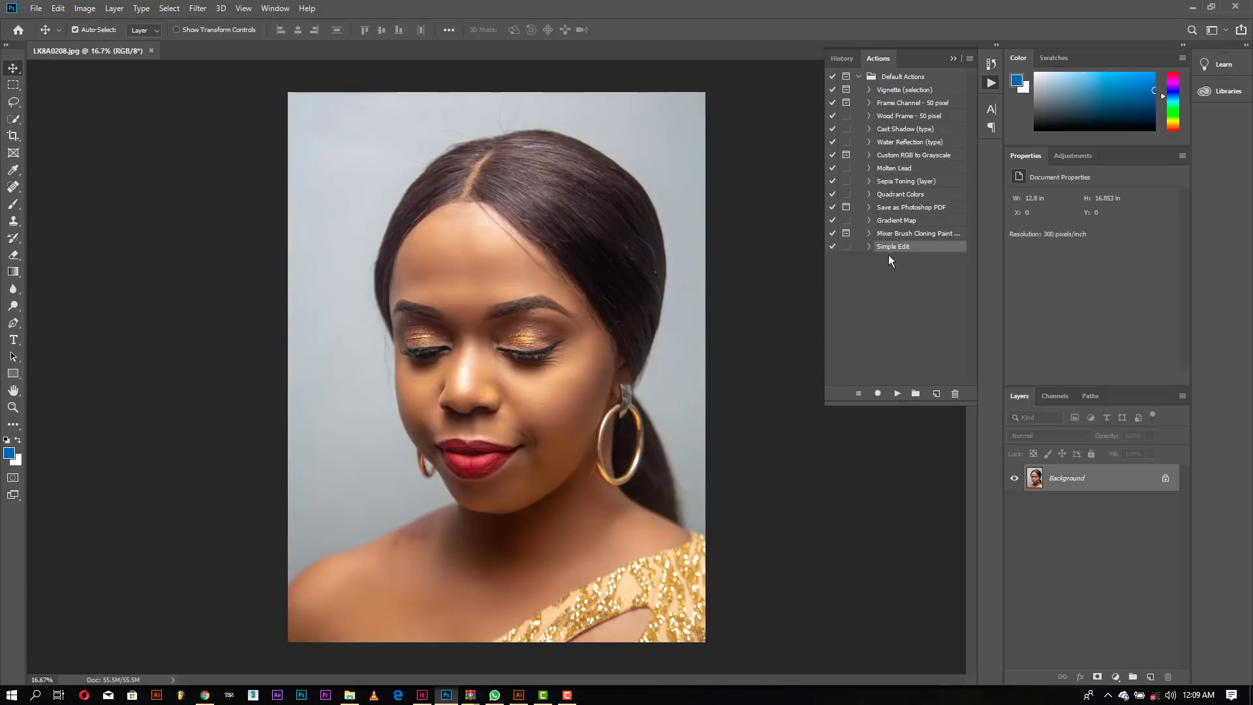
pyautogui.click(922, 320)
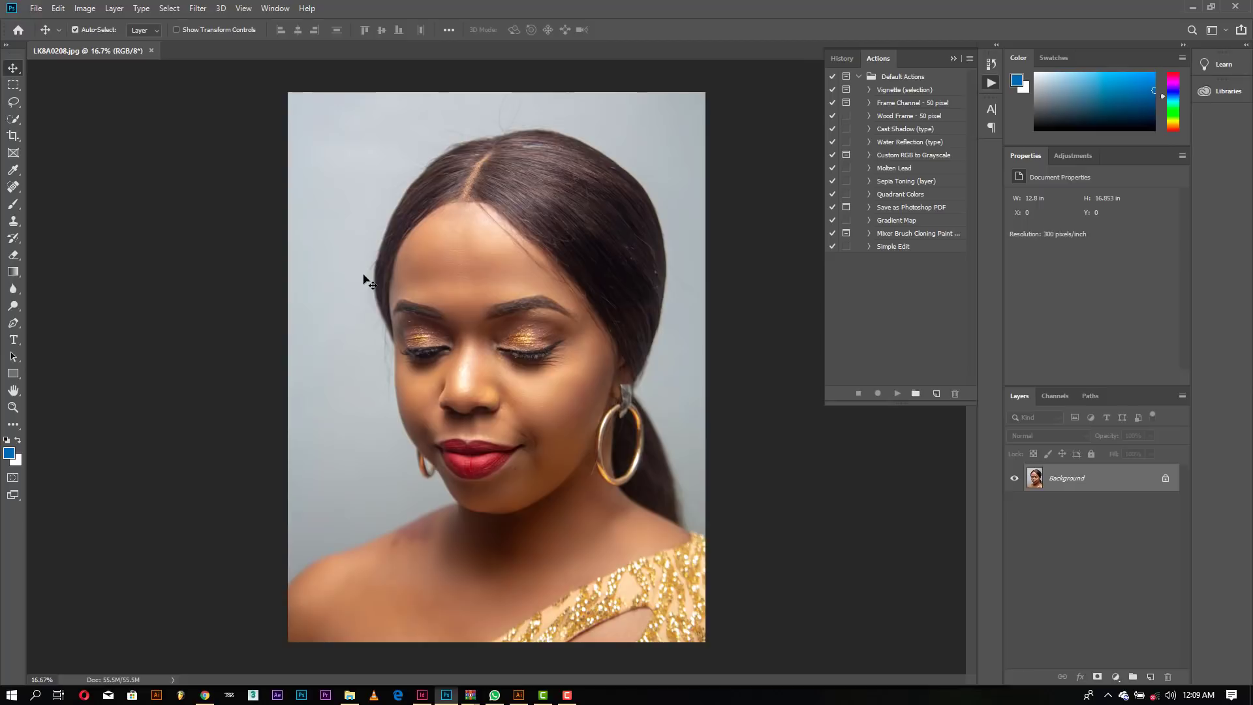
# Create an action named SIMPLE EDIT 3 in Default Actions and begin recording
pyautogui.click(935, 395)
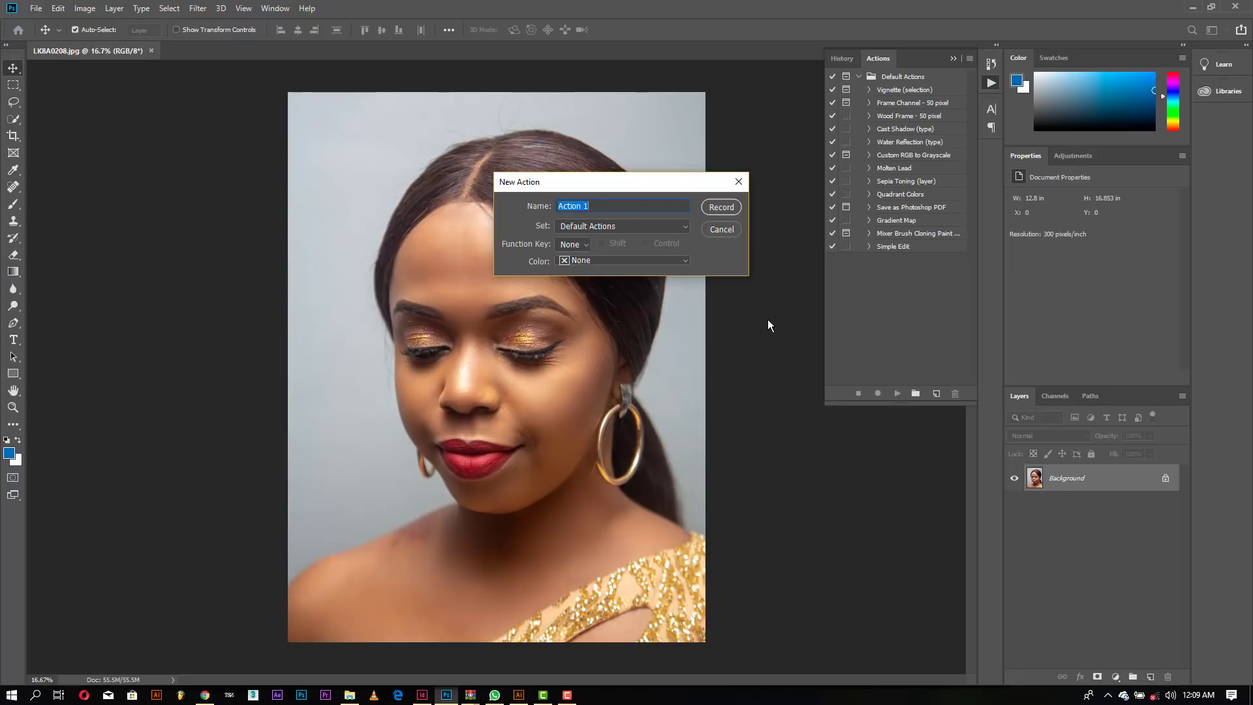
pyautogui.write('SIMPLE EDIT 3')
pyautogui.click(724, 209)
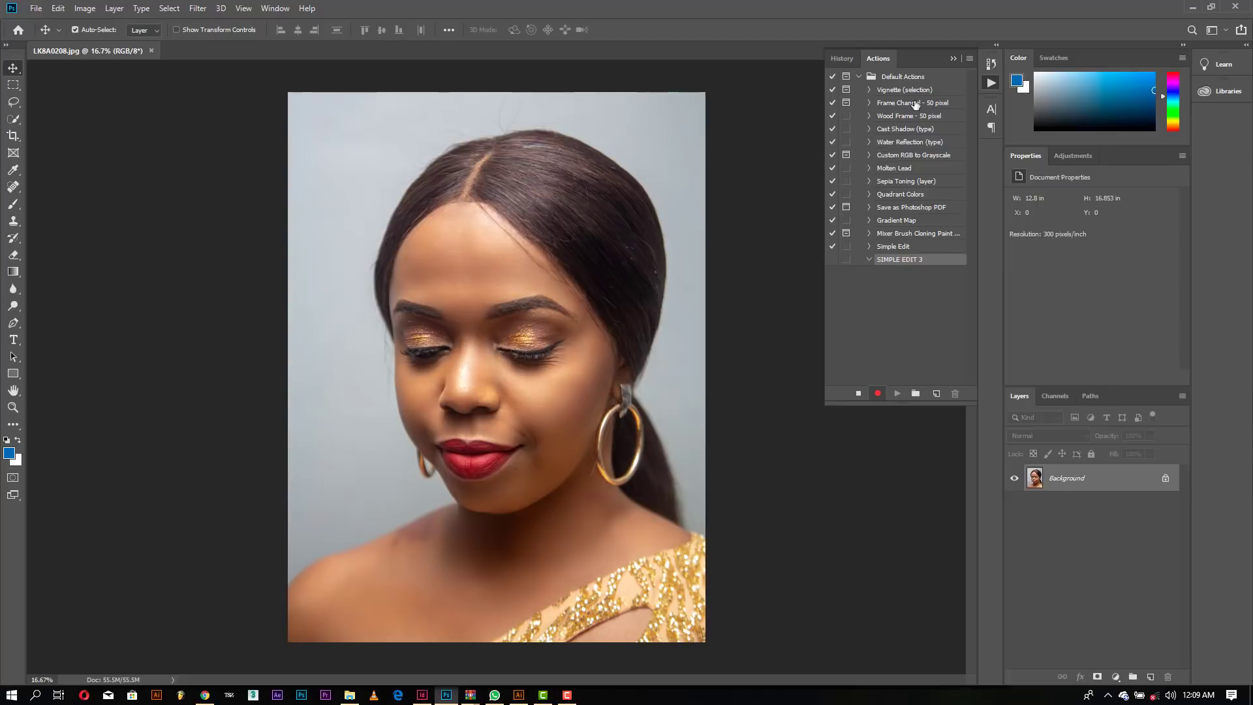
# In Camera Raw, apply Auto tone, lower vibrance, set temperature -8, exposure +0.15, whites -100, and darken blacks
pyautogui.click(201, 9)
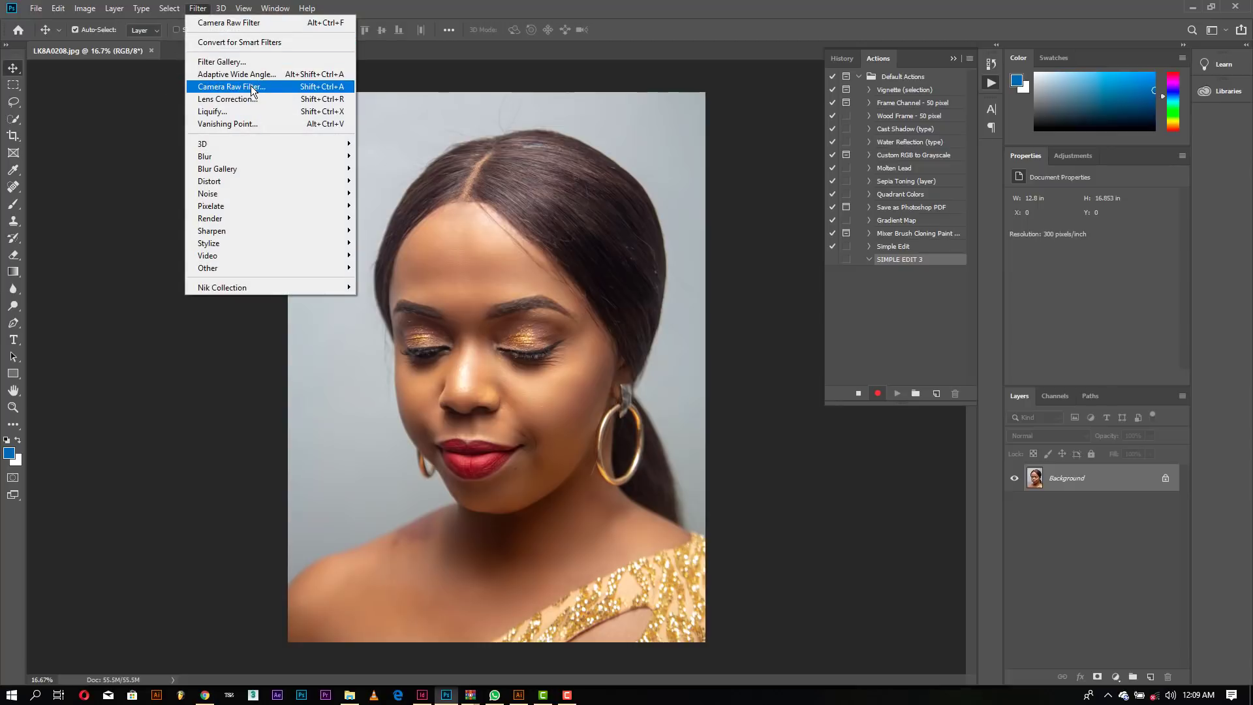
pyautogui.click(252, 88)
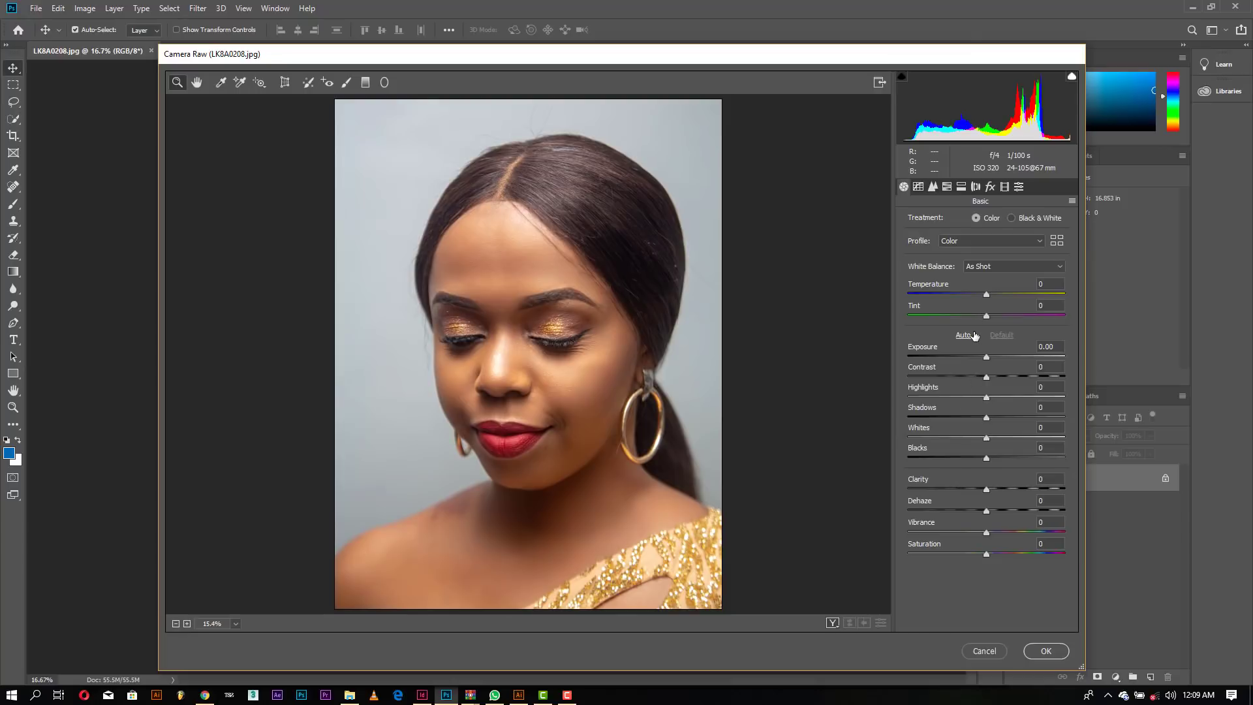
pyautogui.click(963, 335)
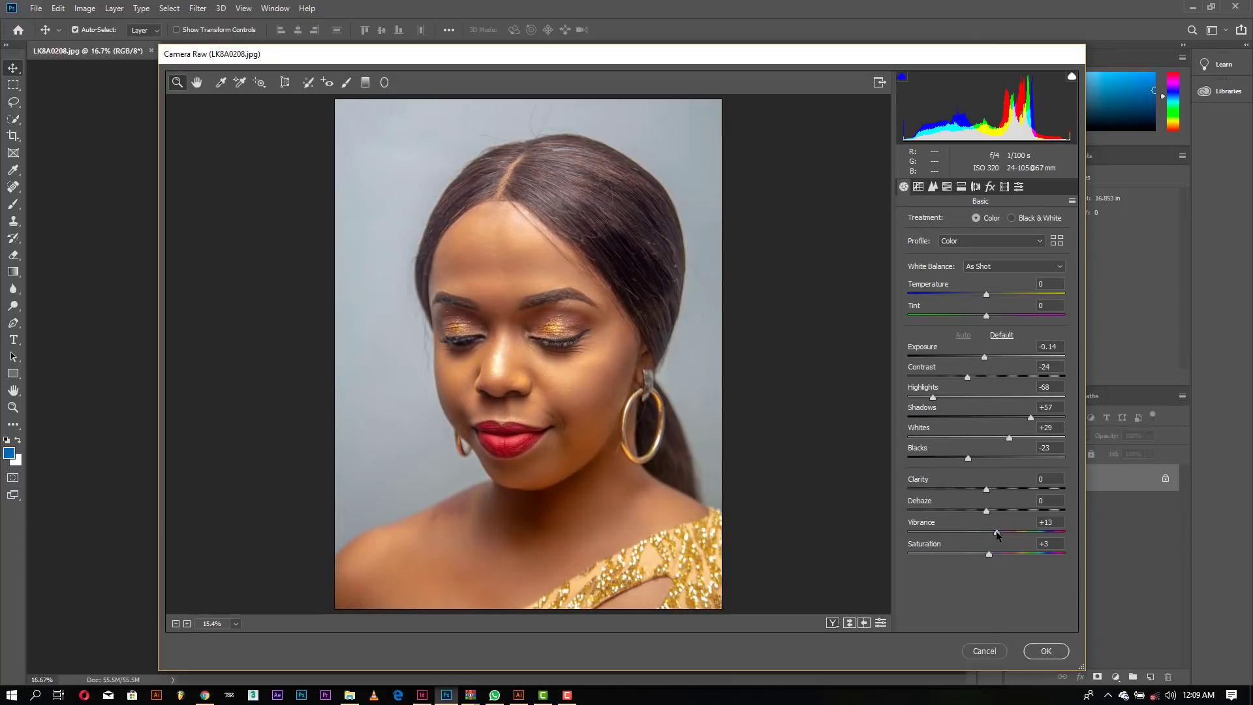
pyautogui.moveTo(996, 533)
pyautogui.mouseDown()
pyautogui.moveTo(982, 533)
pyautogui.moveTo(987, 552)
pyautogui.moveTo(995, 511)
pyautogui.mouseUp()
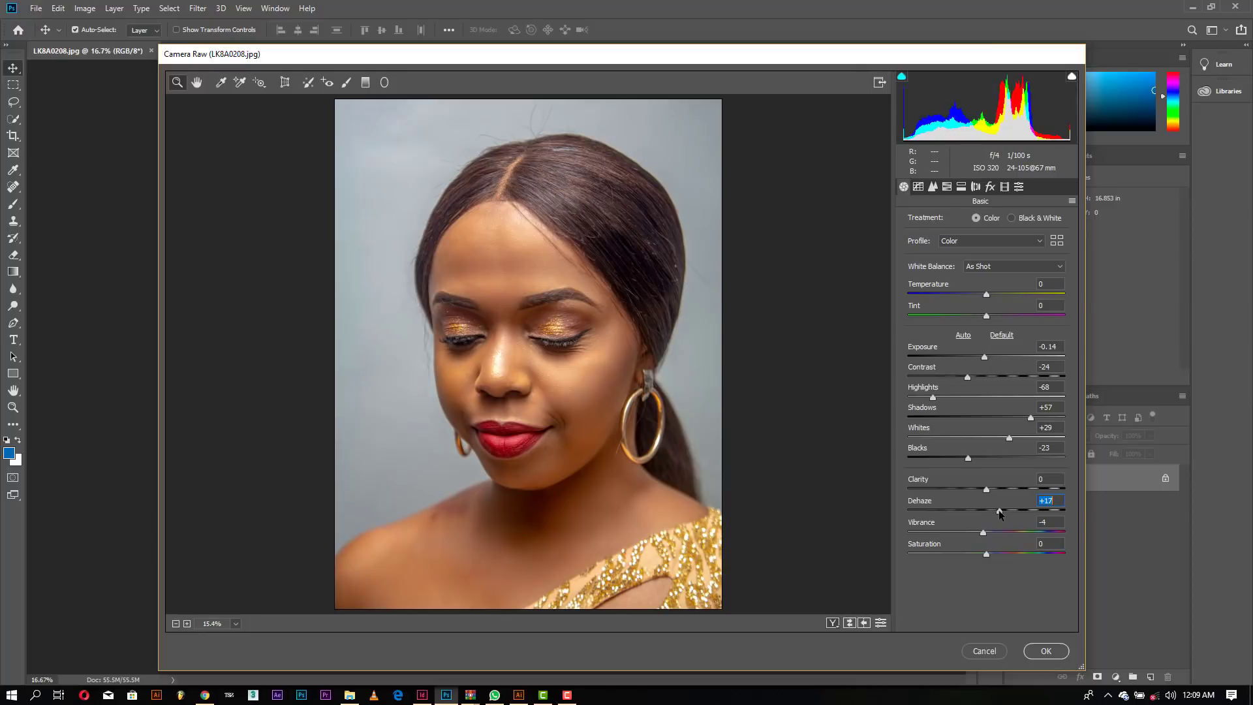
pyautogui.moveTo(986, 294); pyautogui.dragTo(981, 296)
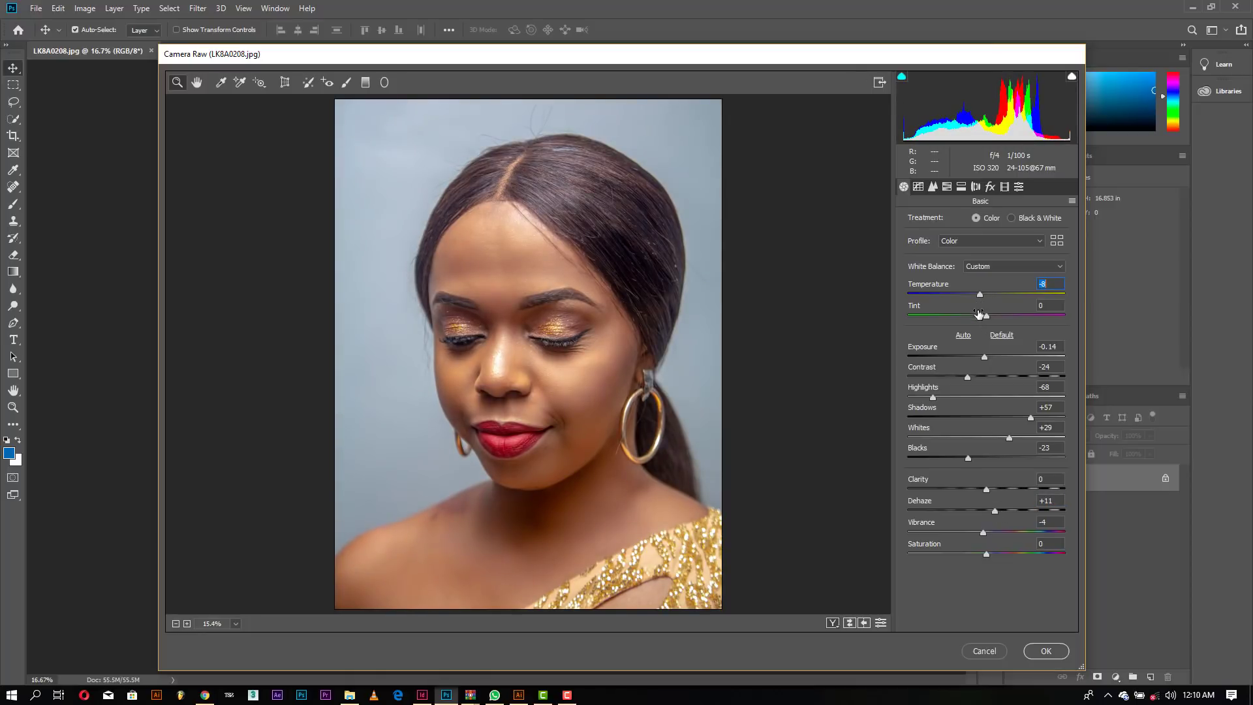
pyautogui.moveTo(984, 357); pyautogui.dragTo(987, 355)
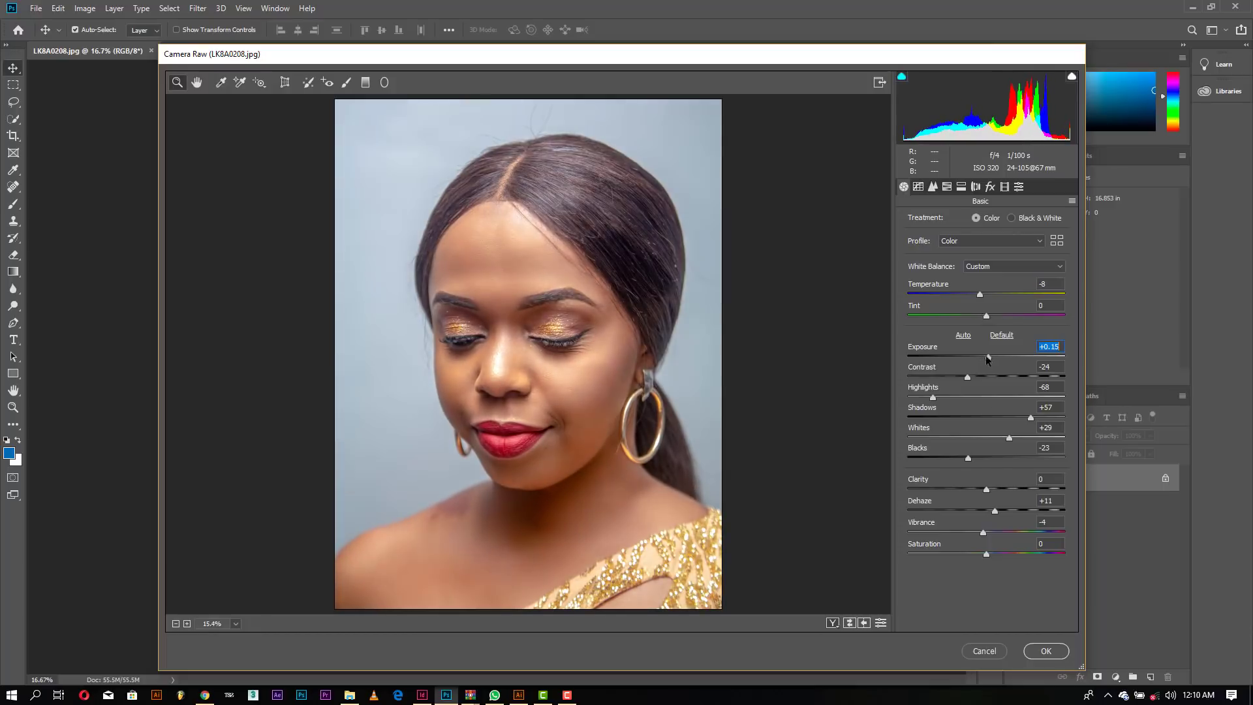
pyautogui.moveTo(1009, 438); pyautogui.dragTo(908, 438)
pyautogui.moveTo(978, 457); pyautogui.dragTo(957, 457)
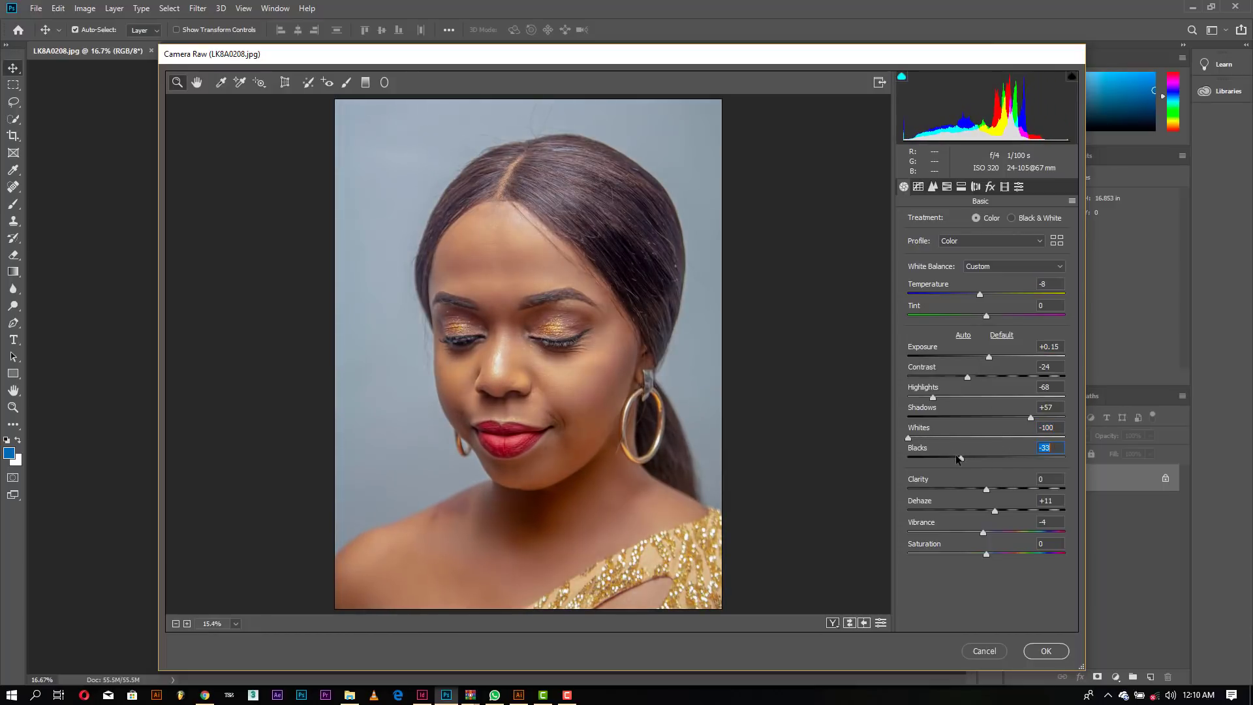
# Raise tone curve Lights to +13 and sharpening Amount to about 39, then apply Camera Raw
pyautogui.click(932, 188)
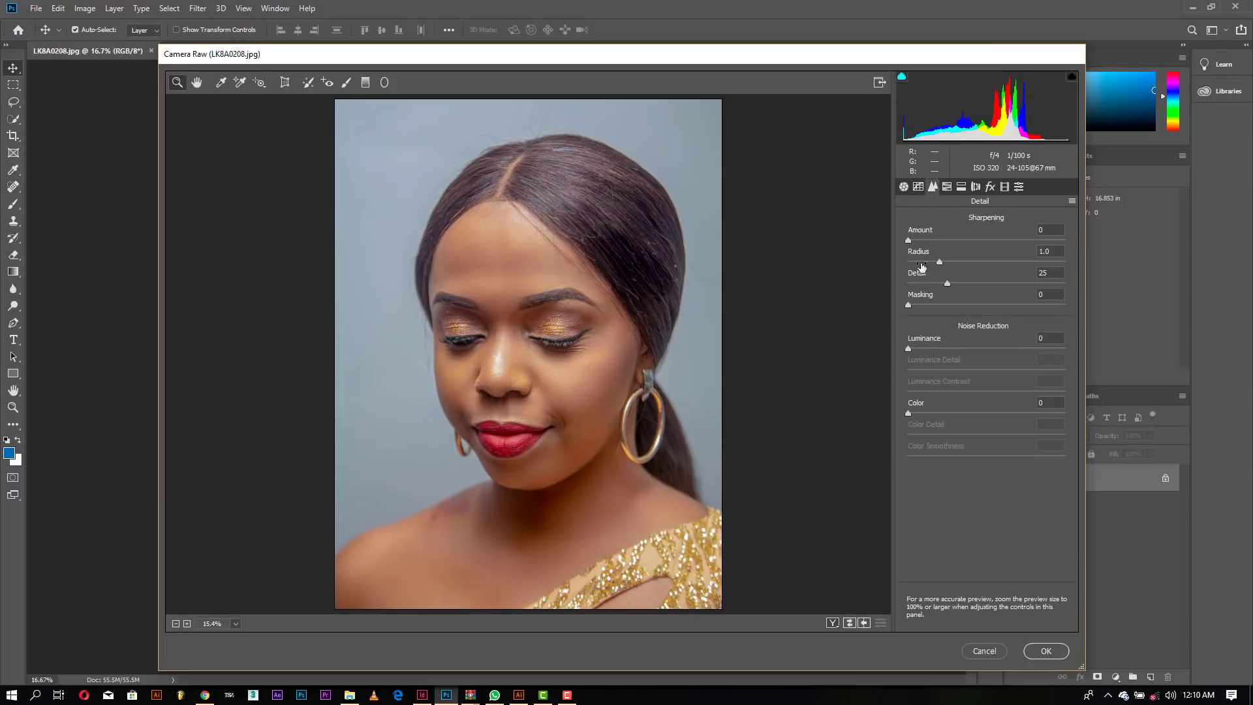
pyautogui.click(918, 186)
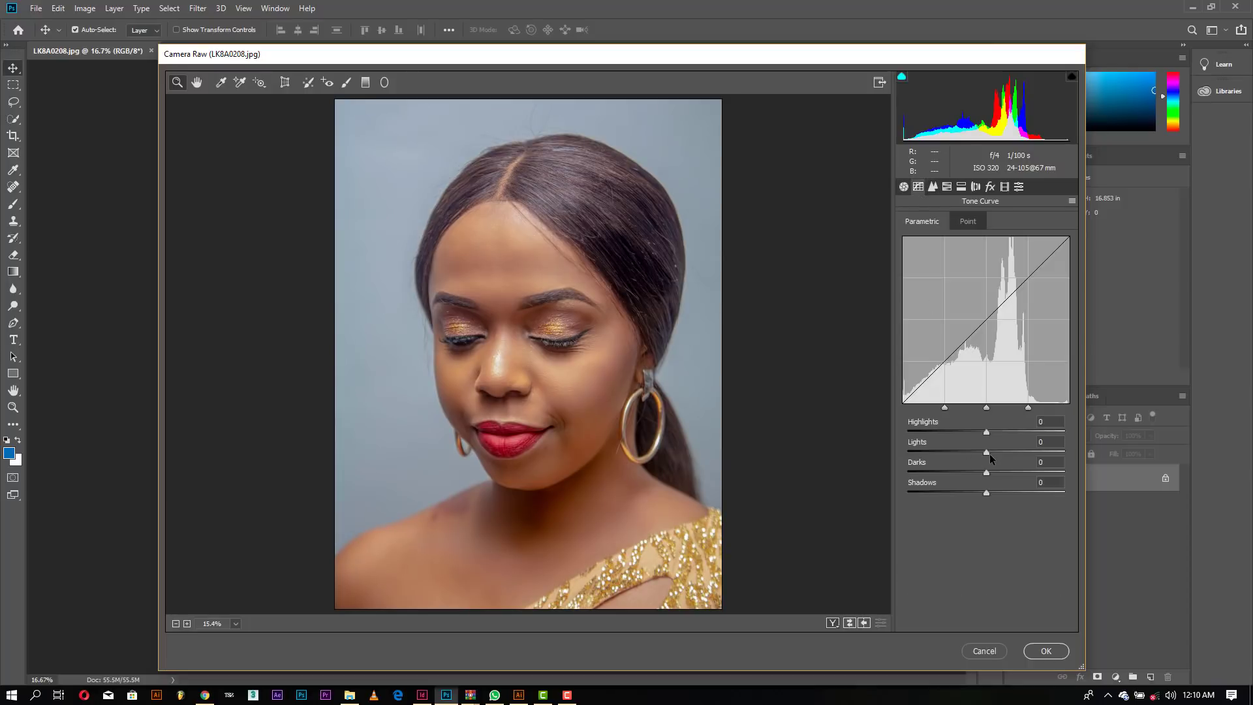
pyautogui.moveTo(989, 453)
pyautogui.mouseDown()
pyautogui.moveTo(1004, 452)
pyautogui.moveTo(995, 471)
pyautogui.moveTo(994, 431)
pyautogui.mouseUp()
pyautogui.click(932, 187)
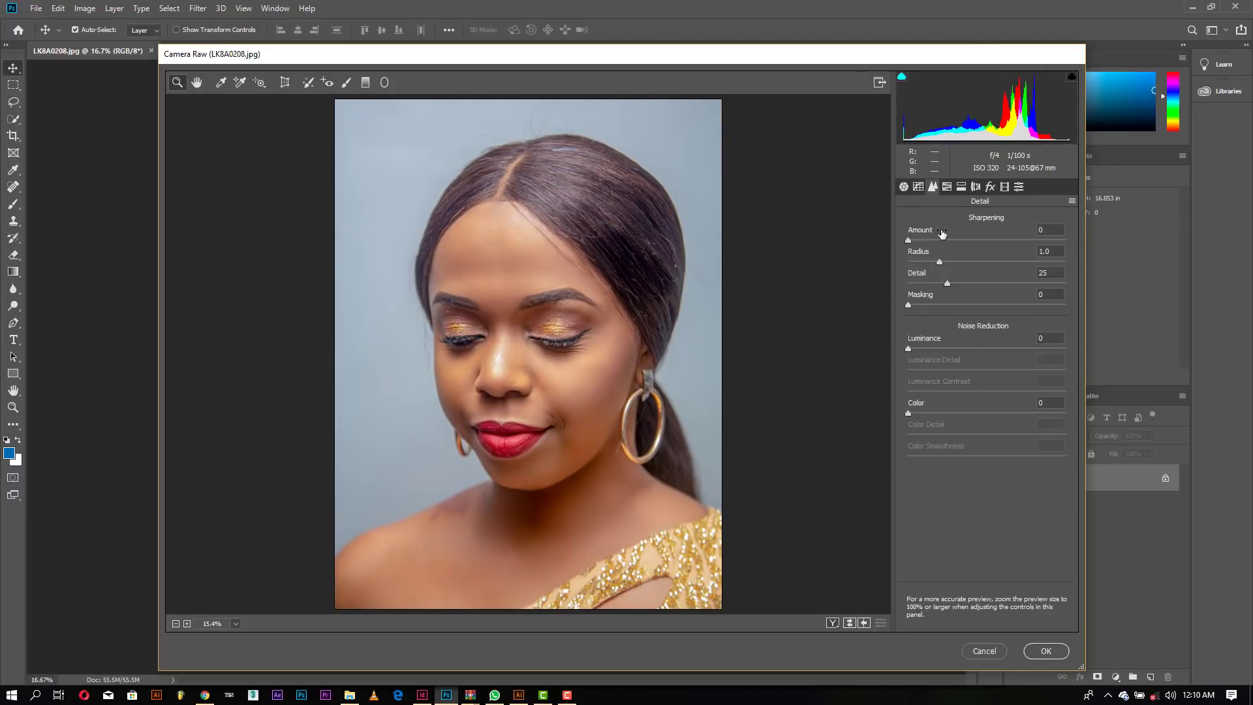
pyautogui.moveTo(908, 240); pyautogui.dragTo(952, 262)
pyautogui.click(946, 186)
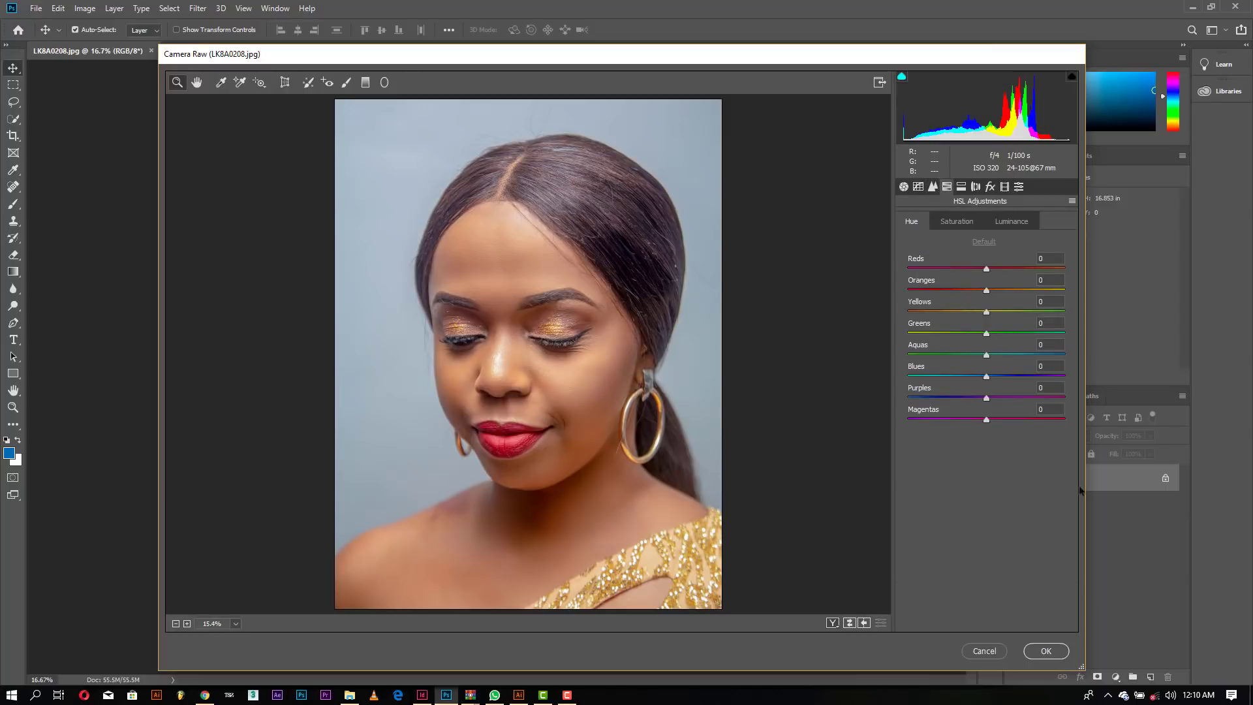
pyautogui.click(1049, 651)
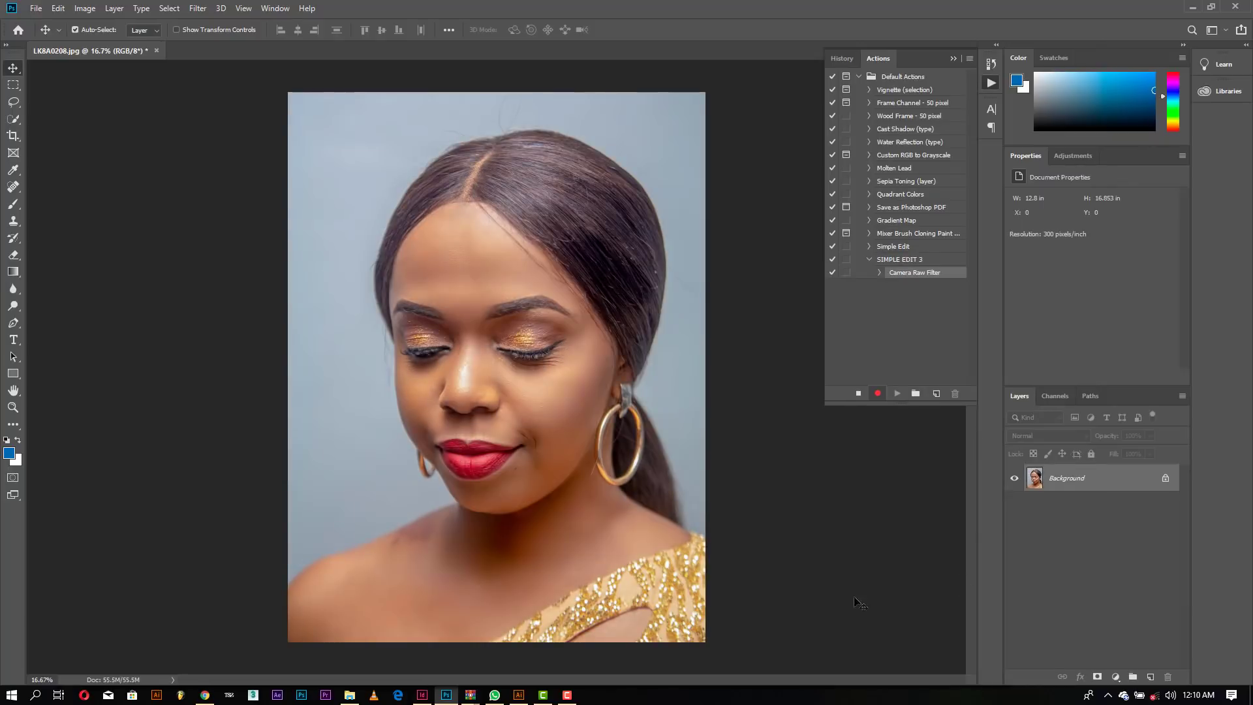
# Add a Selective Color layer with Blacks' Black raised slightly and Reds' Black at -27%
pyautogui.click(1116, 676)
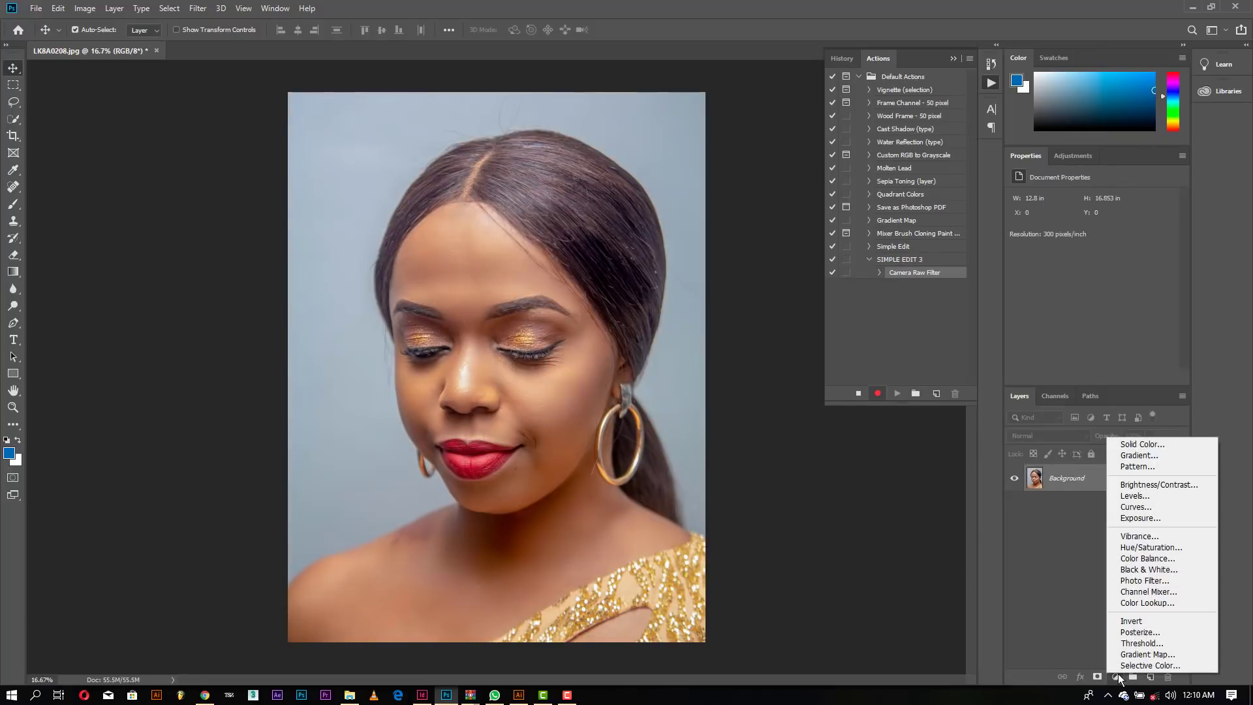
pyautogui.click(1139, 666)
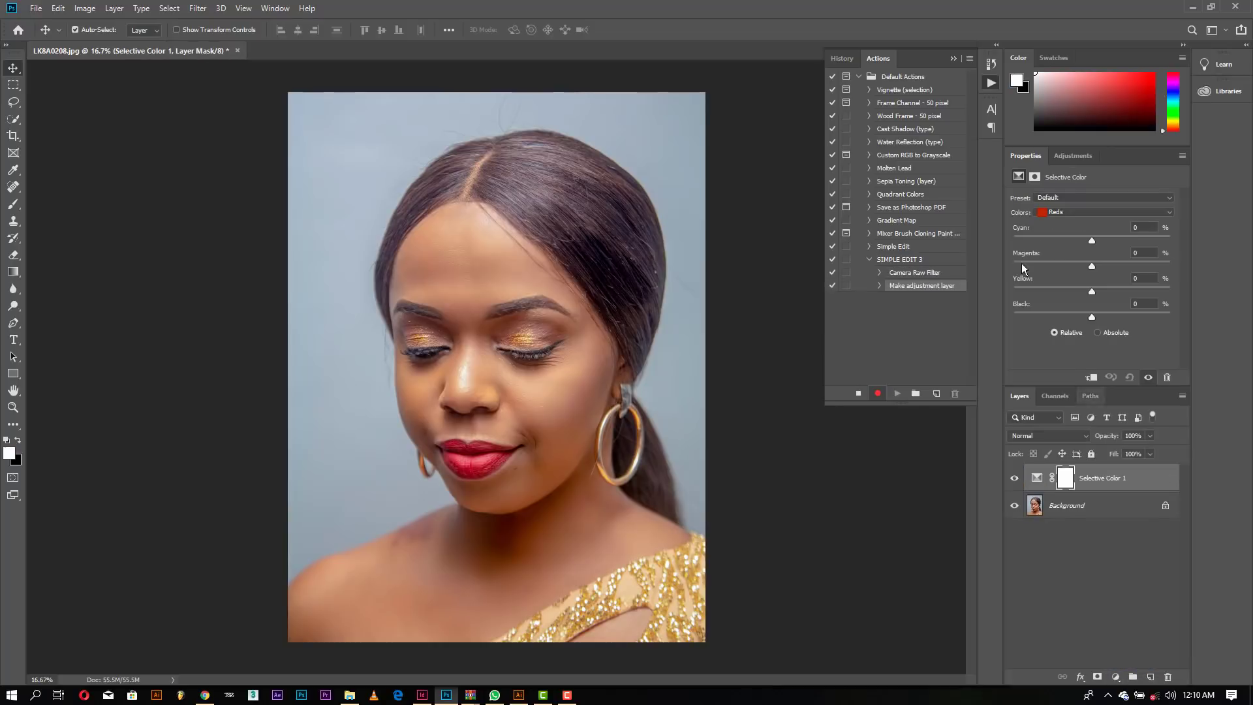
pyautogui.click(1075, 209)
pyautogui.click(1079, 306)
pyautogui.moveTo(1091, 316); pyautogui.dragTo(1099, 319)
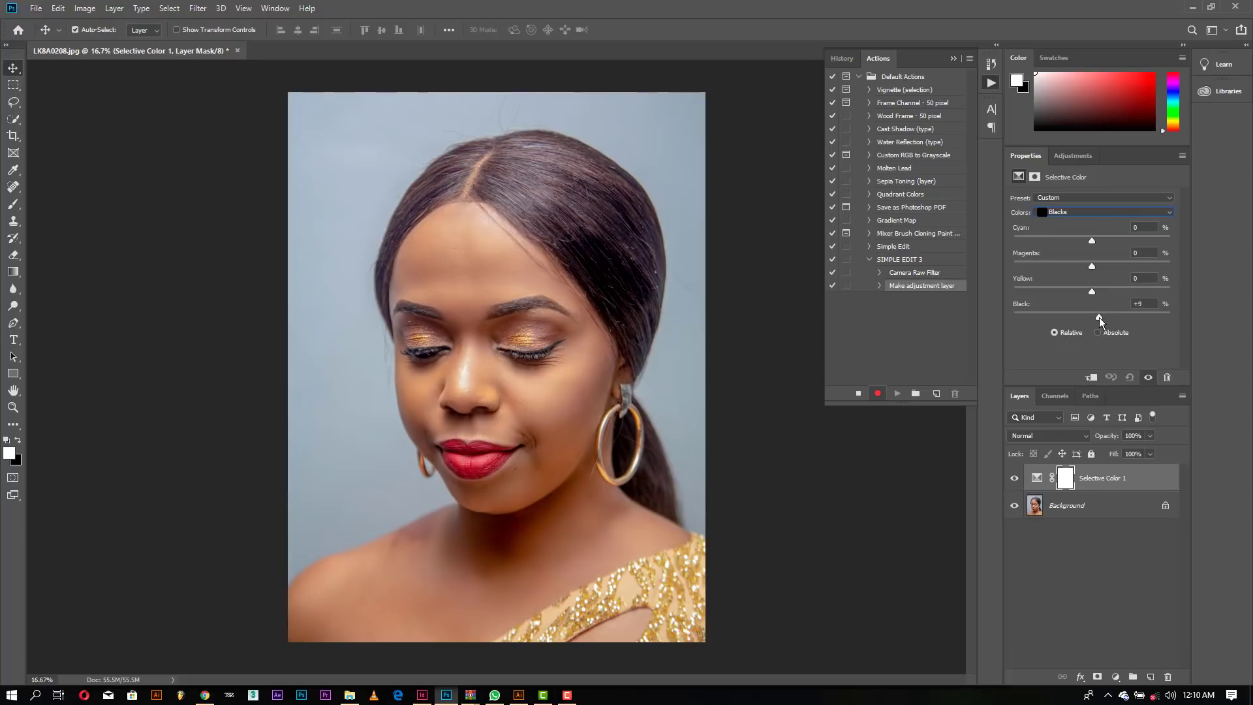
pyautogui.click(1072, 212)
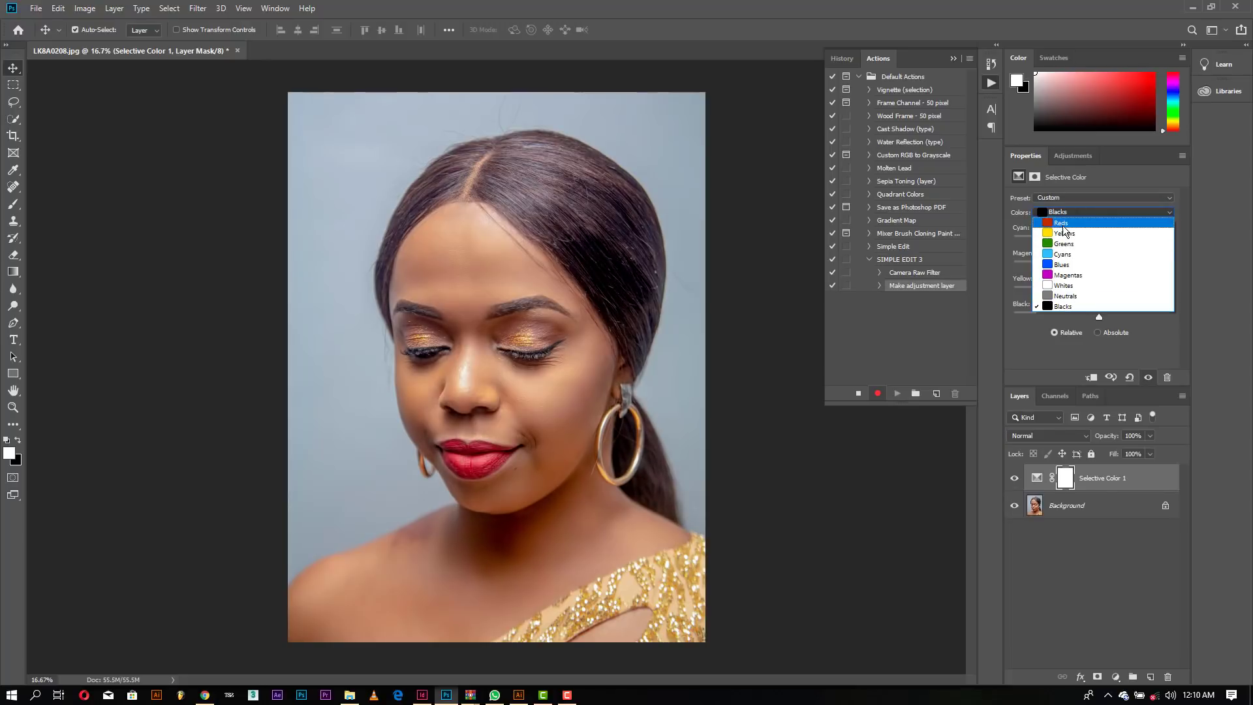
pyautogui.click(1061, 223)
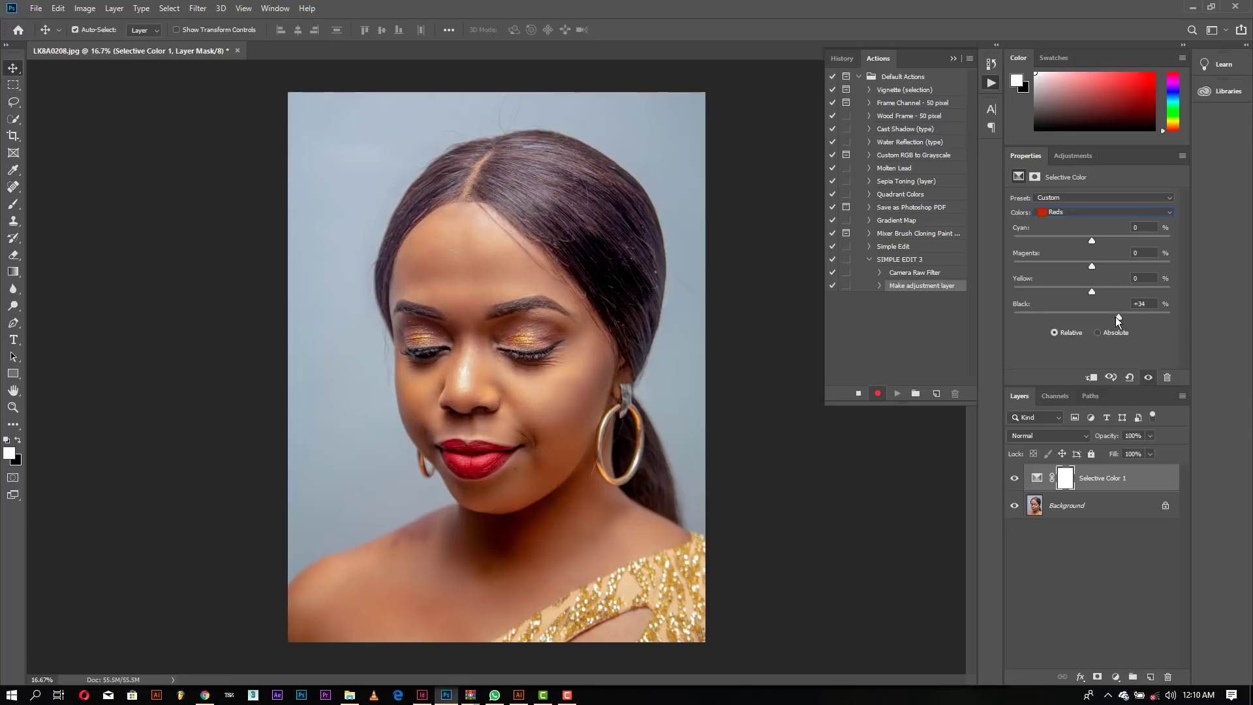
pyautogui.moveTo(1091, 317); pyautogui.dragTo(1070, 323)
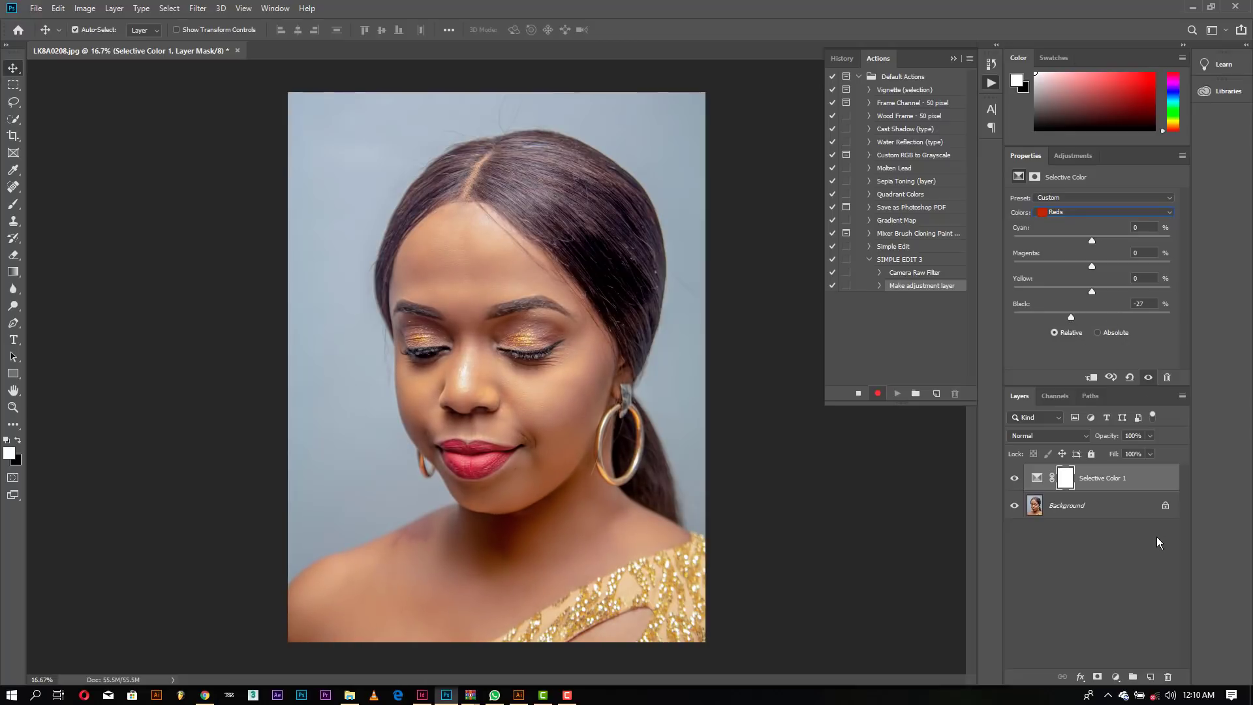
# Flatten Selective Color 1 into the Background with Flatten Image from its context menu
pyautogui.click(1156, 568)
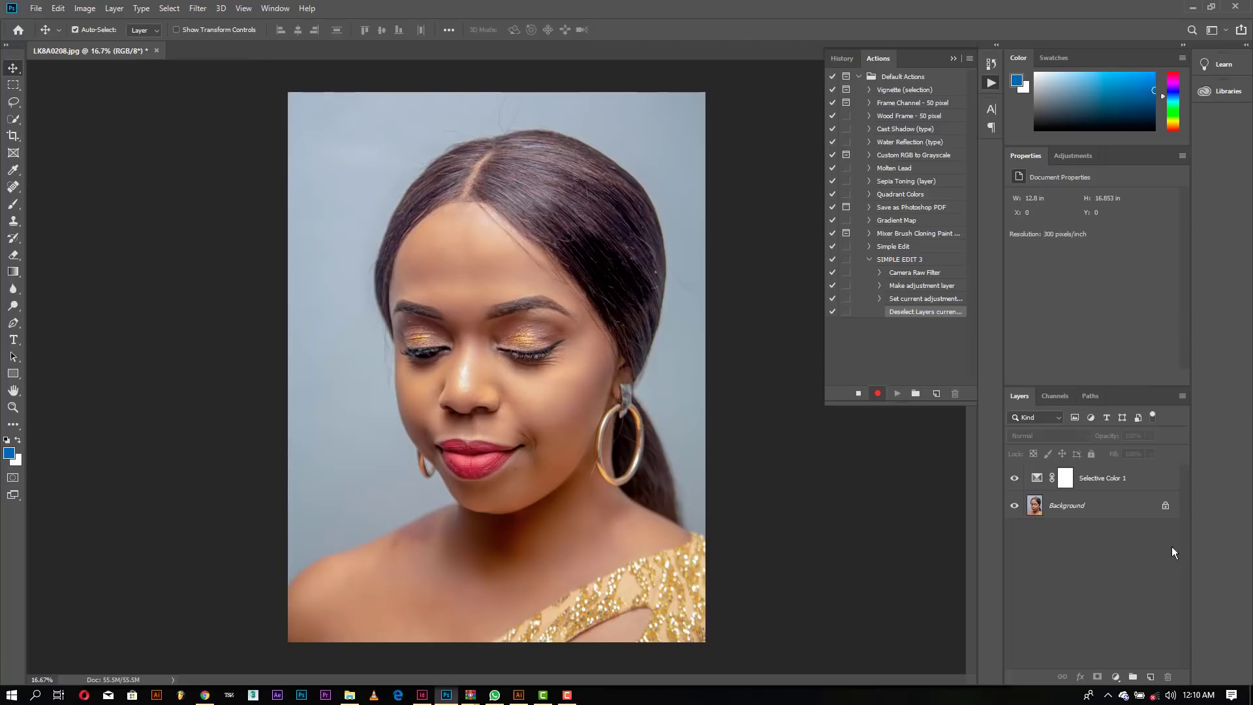
pyautogui.click(1096, 543)
pyautogui.click(1089, 509)
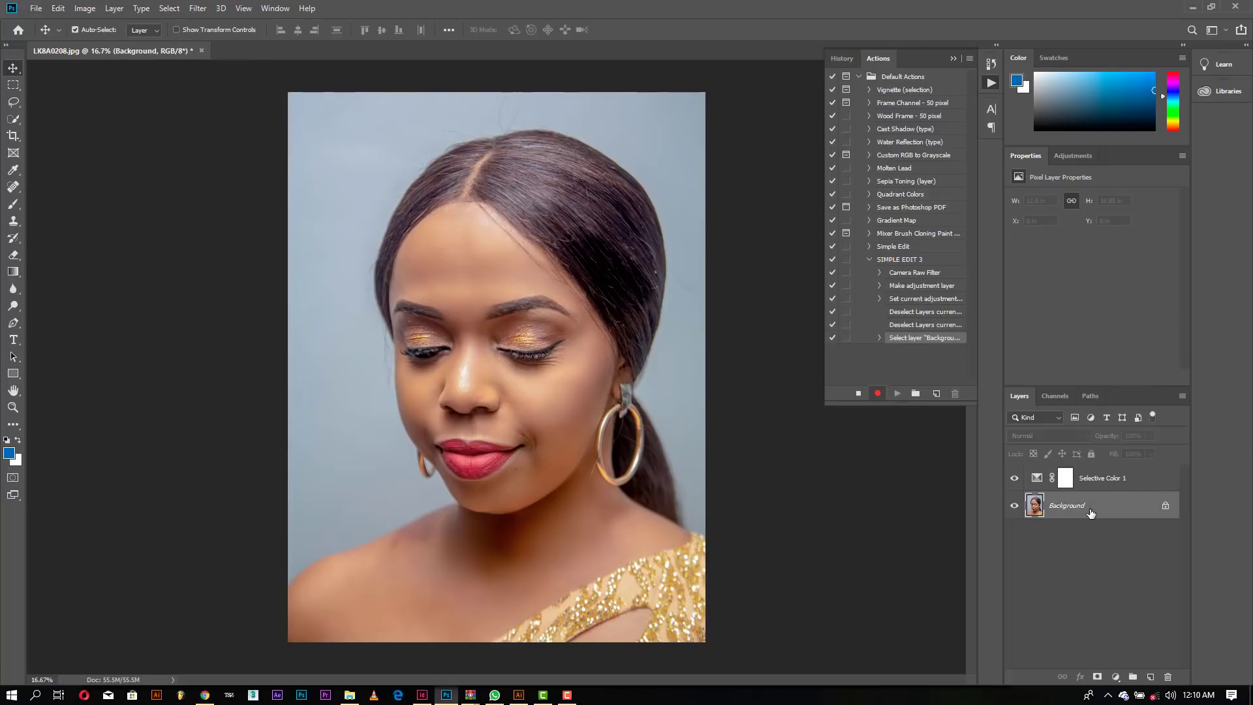
pyautogui.rightClick(1090, 511)
pyautogui.click(1100, 478)
pyautogui.click(1099, 478)
pyautogui.rightClick(1099, 478)
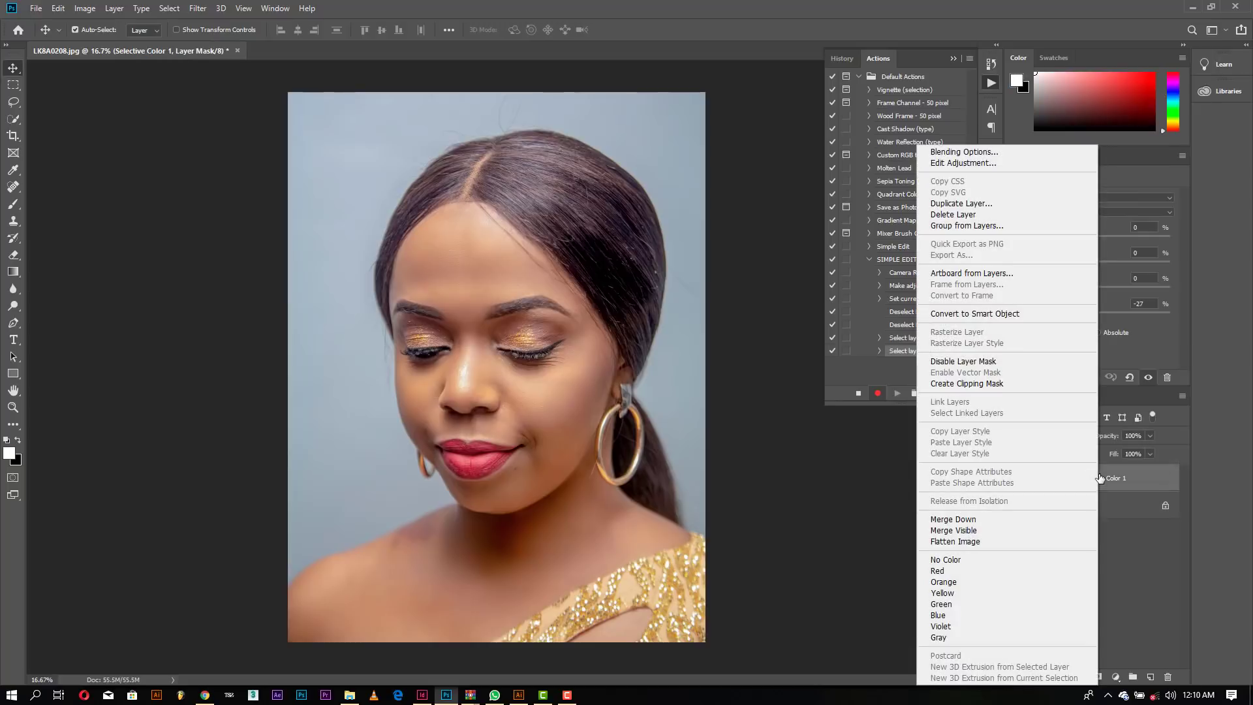
pyautogui.click(975, 540)
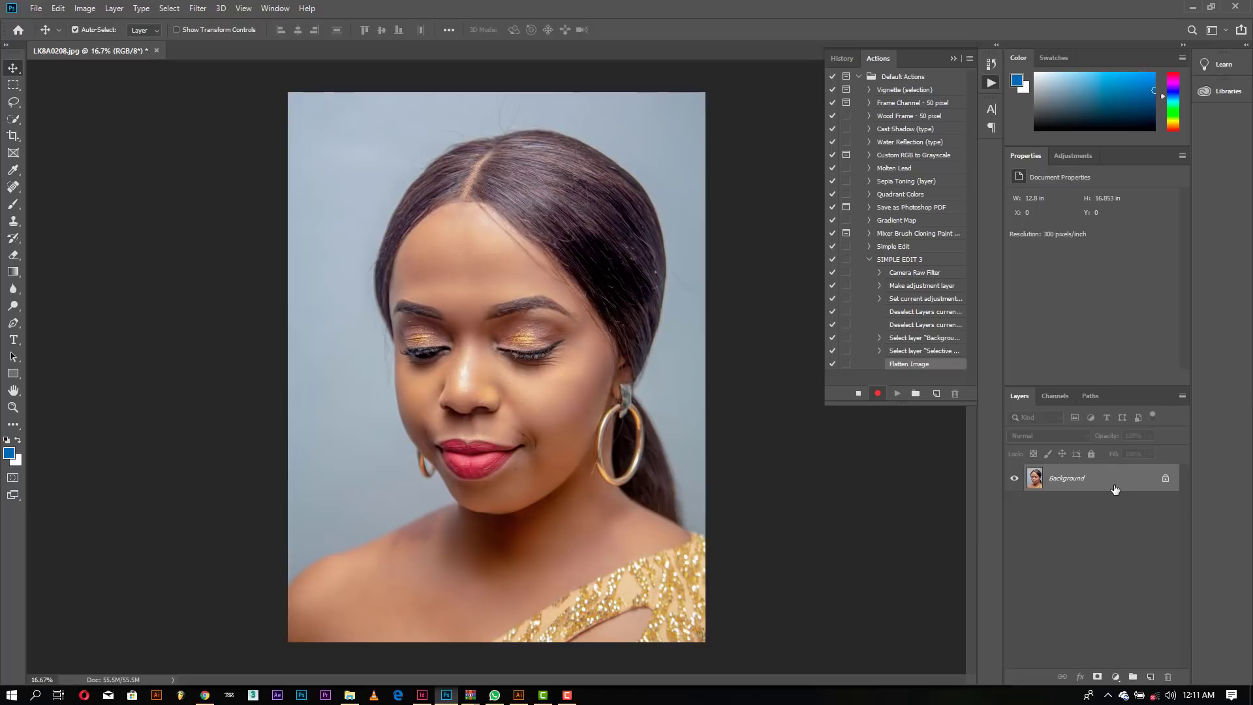
# Save the portrait as a JPEG in the Training folder at Medium quality (5)
pyautogui.click(36, 8)
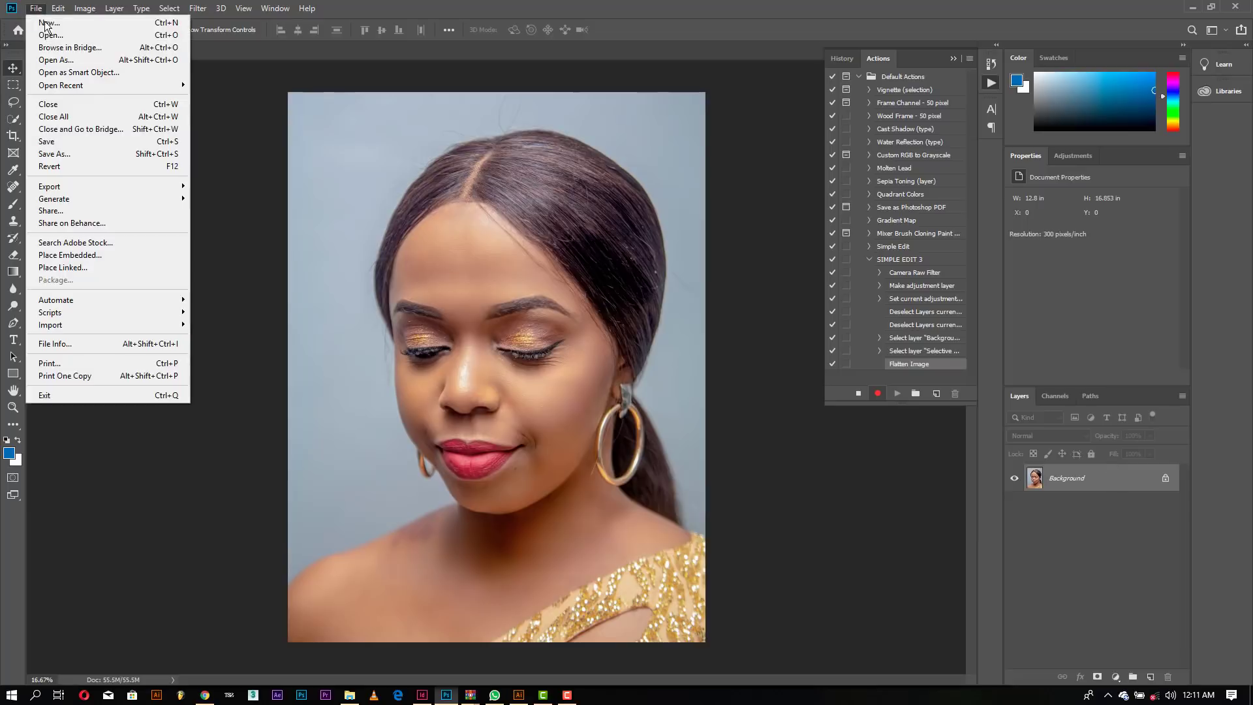
pyautogui.click(96, 154)
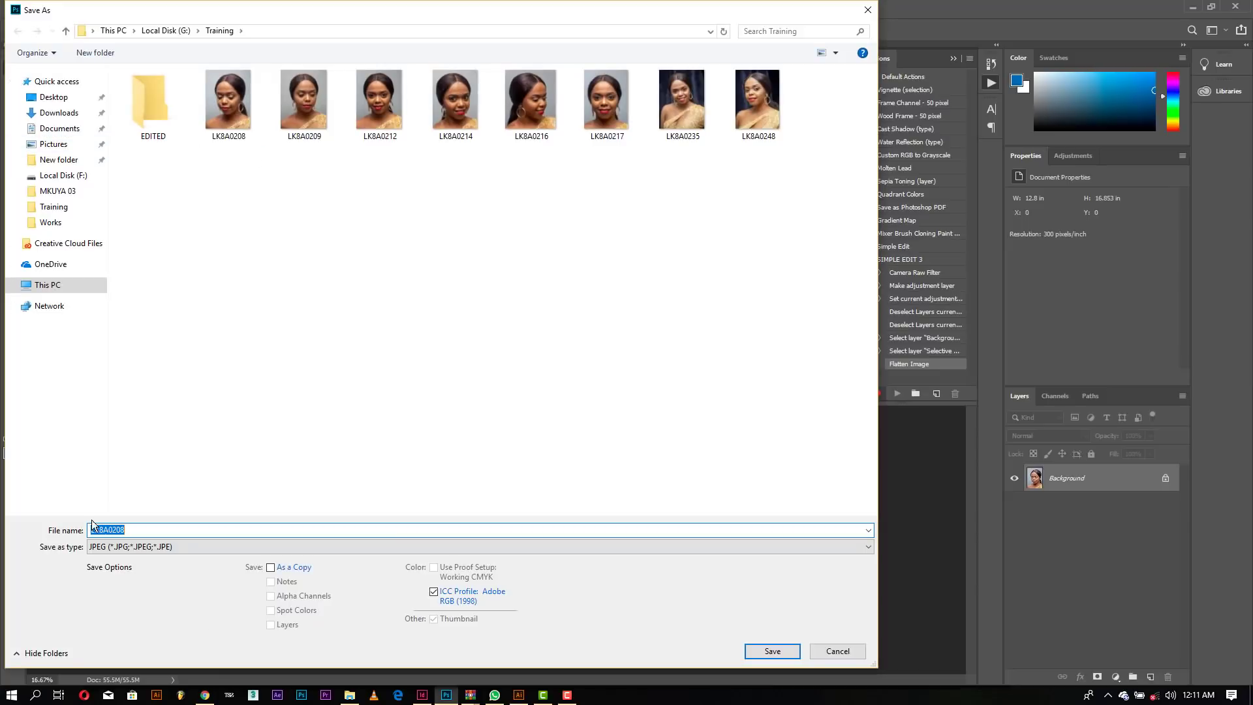
pyautogui.click(138, 530)
pyautogui.click(770, 649)
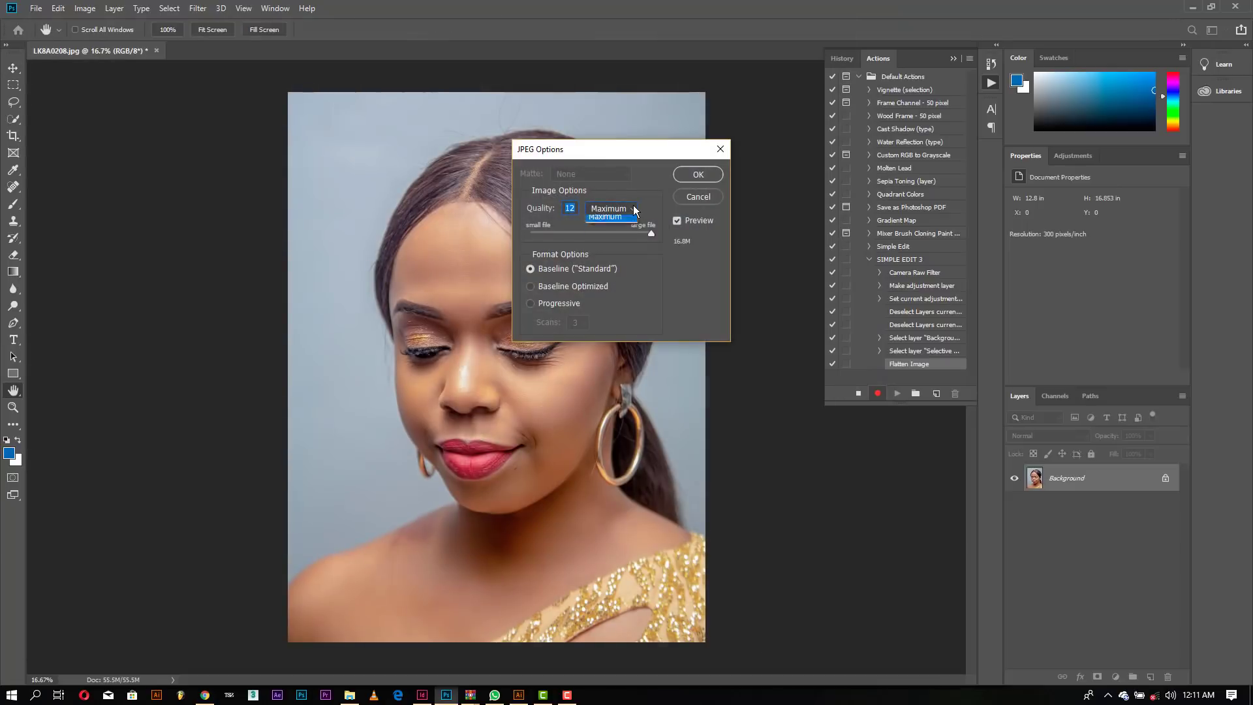
pyautogui.click(633, 208)
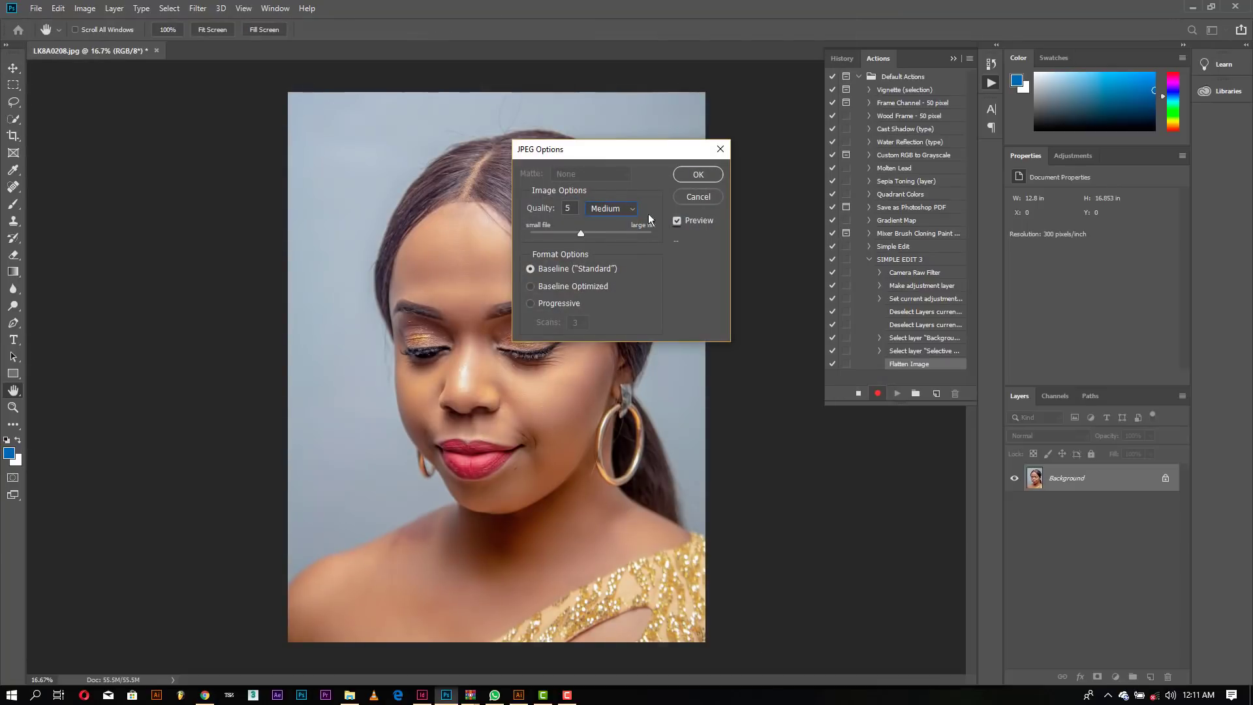
pyautogui.click(692, 174)
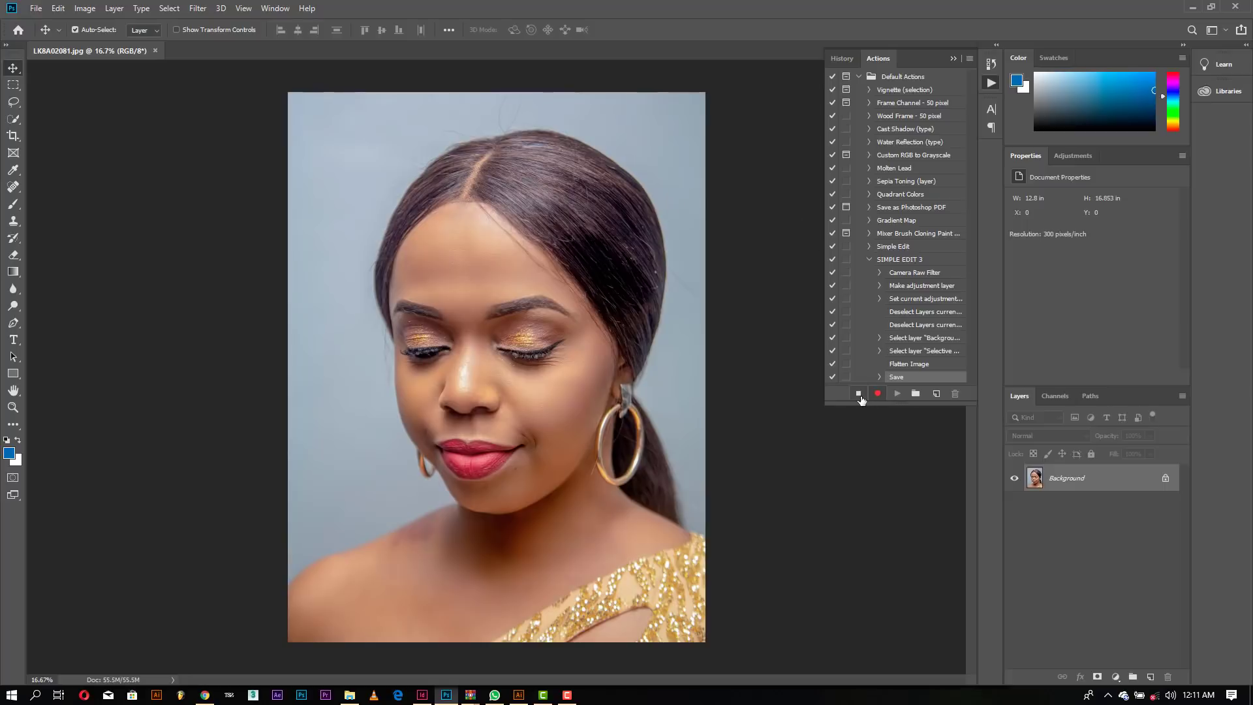
# Stop recording SIMPLE EDIT 3 and open File > Automate > Batch
pyautogui.click(858, 394)
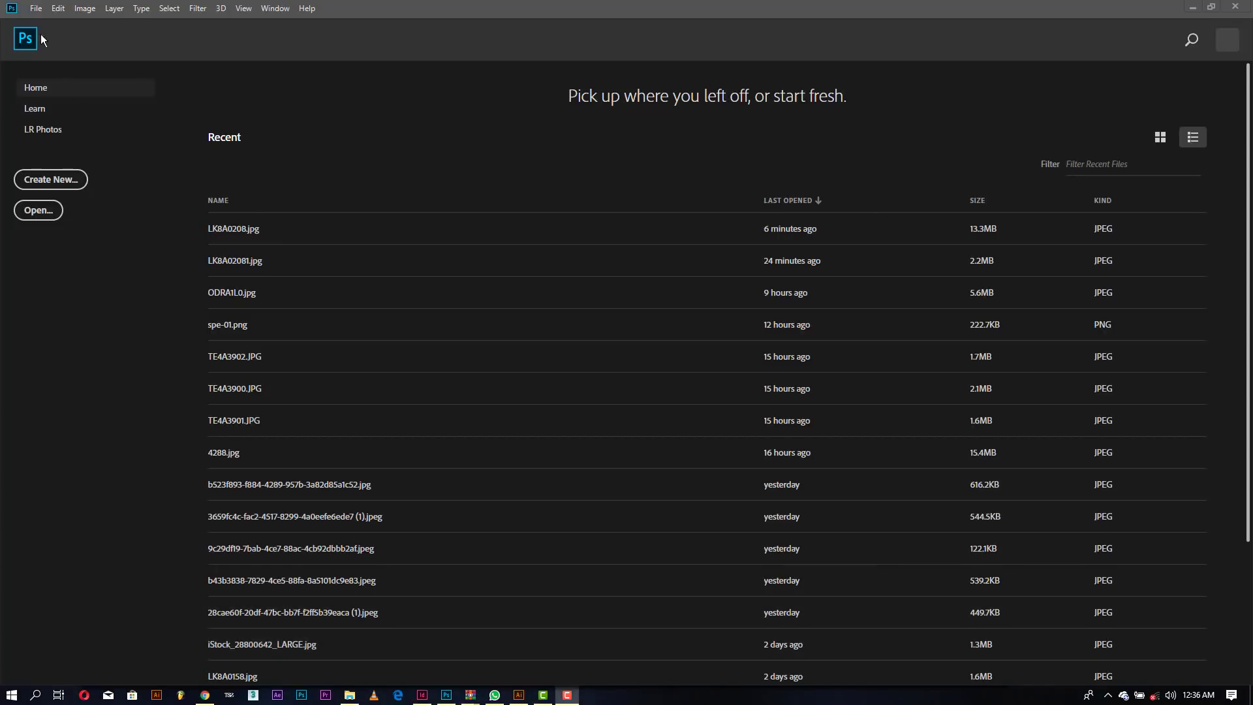
pyautogui.click(36, 8)
pyautogui.moveTo(116, 300)
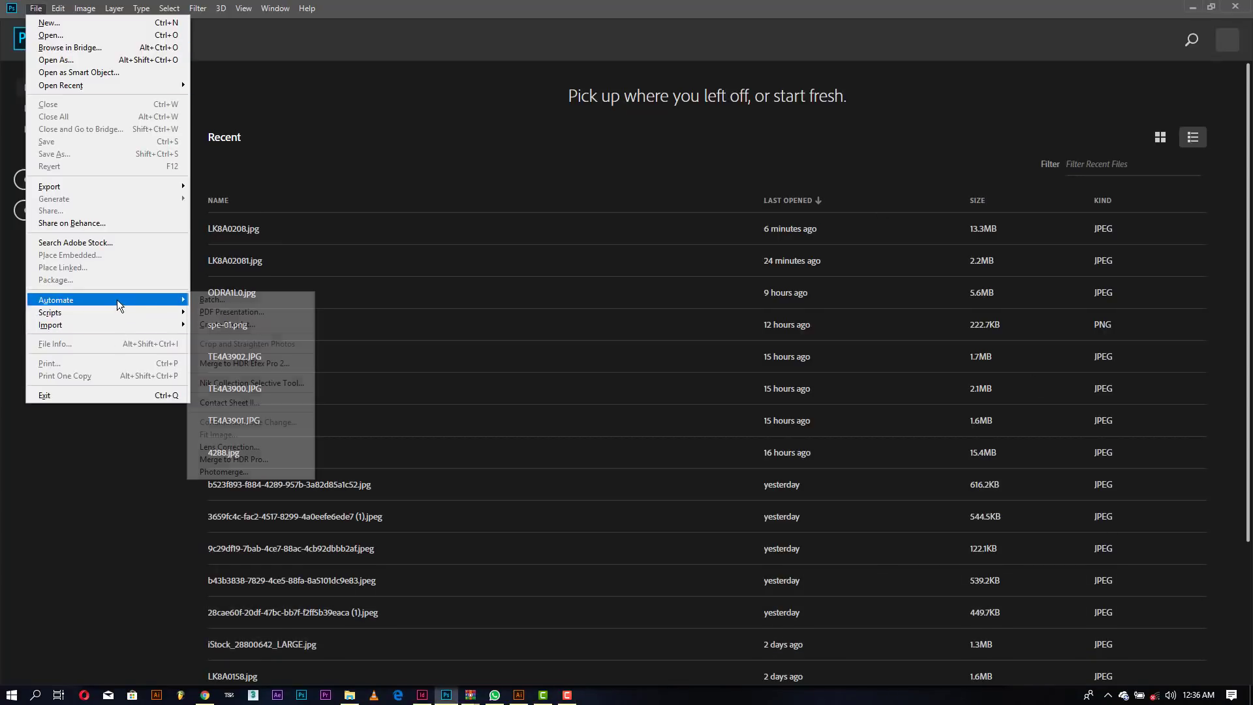
pyautogui.click(222, 300)
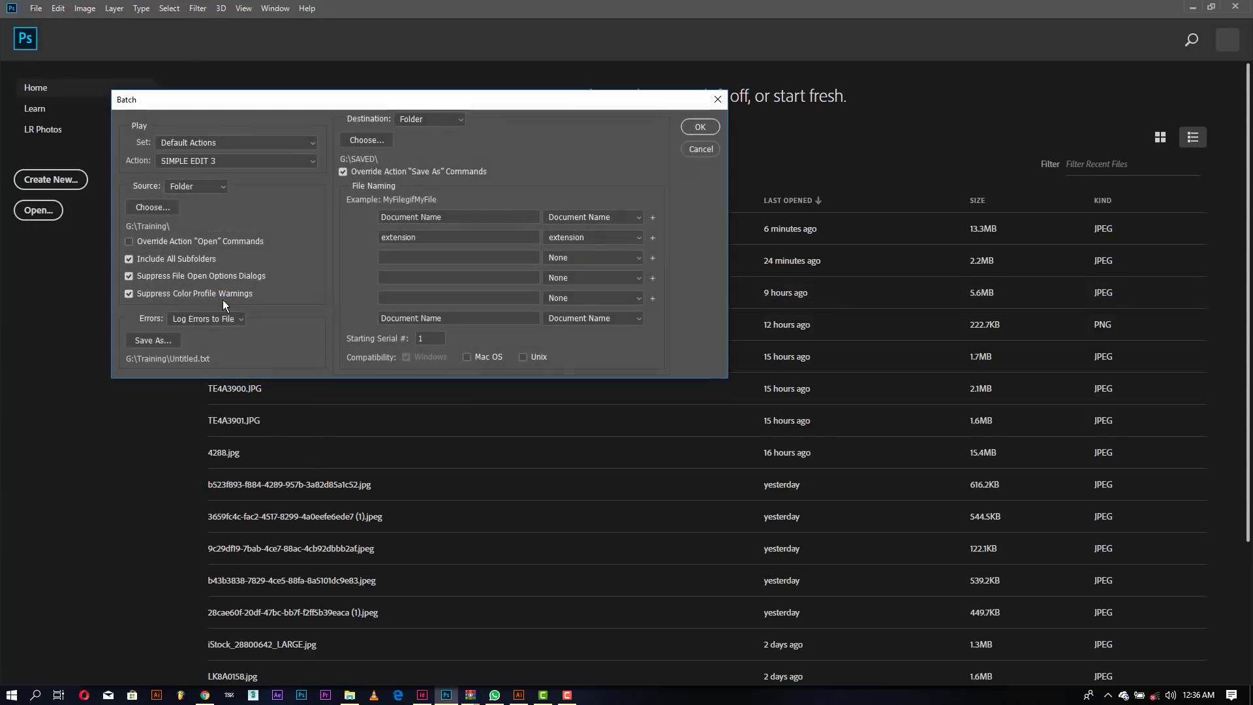
# Set the batch to play SIMPLE EDIT 3 from the Default Actions set
pyautogui.moveTo(165, 100); pyautogui.dragTo(202, 113)
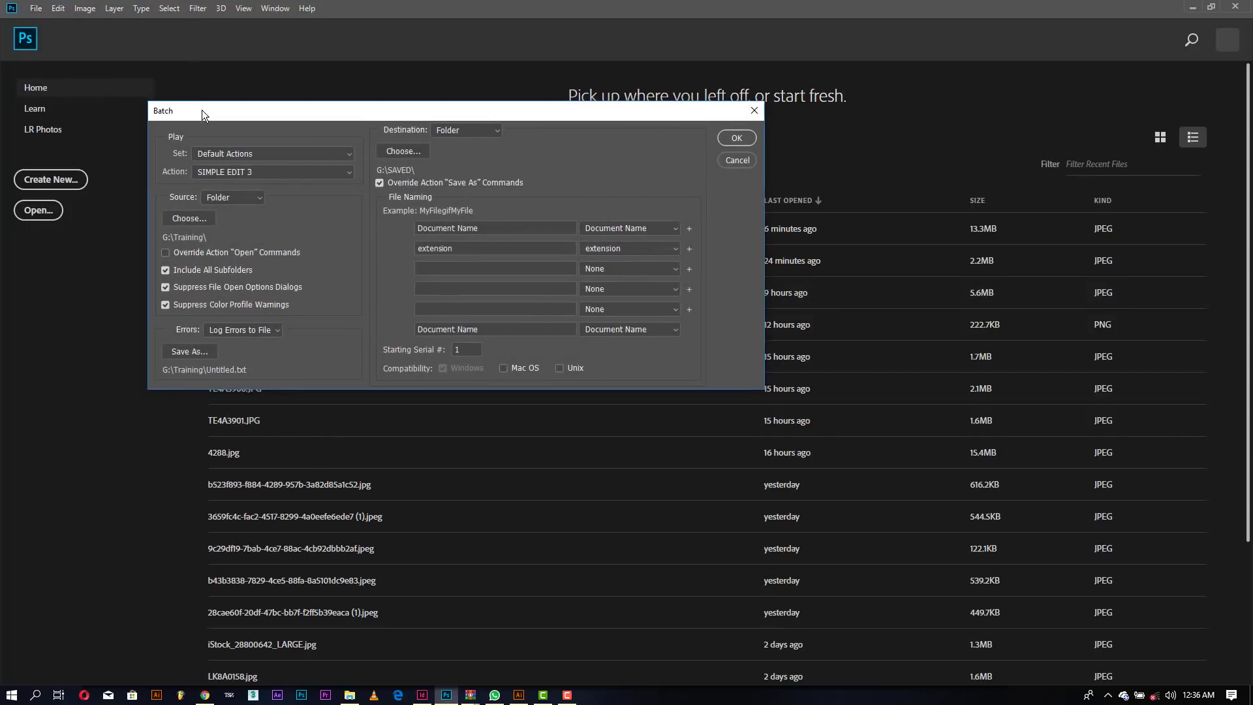
pyautogui.click(219, 152)
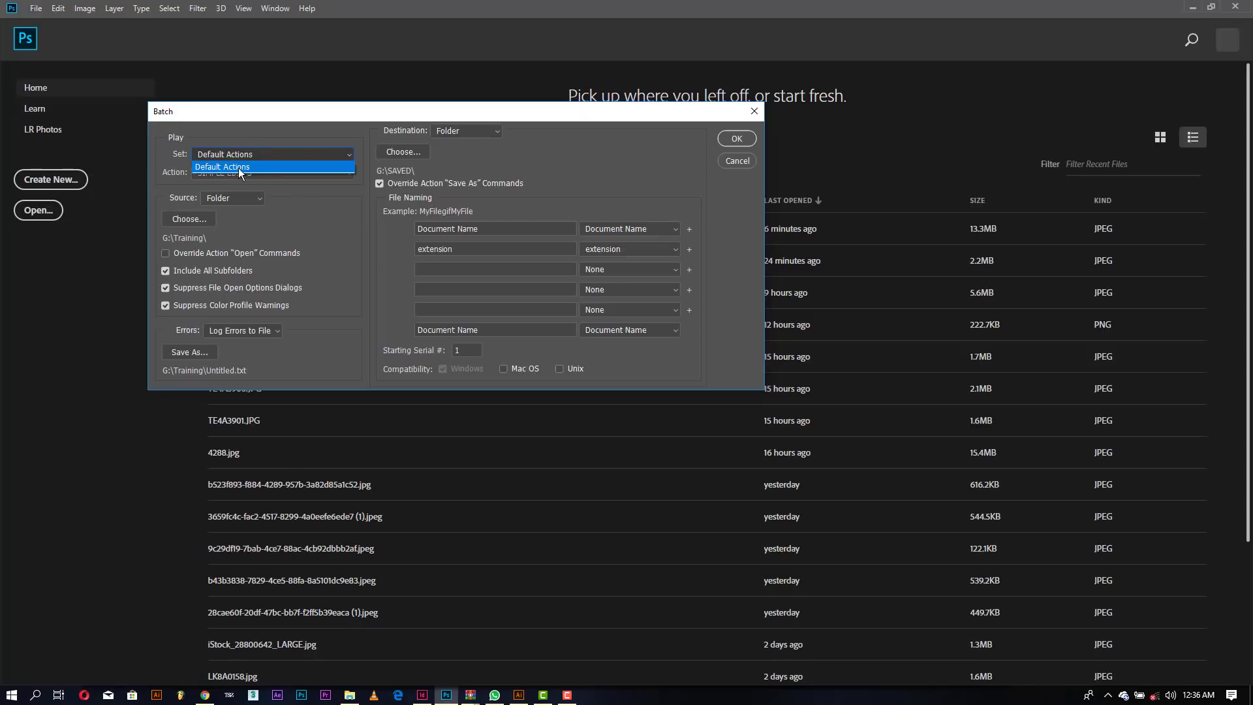
pyautogui.click(238, 167)
pyautogui.click(268, 172)
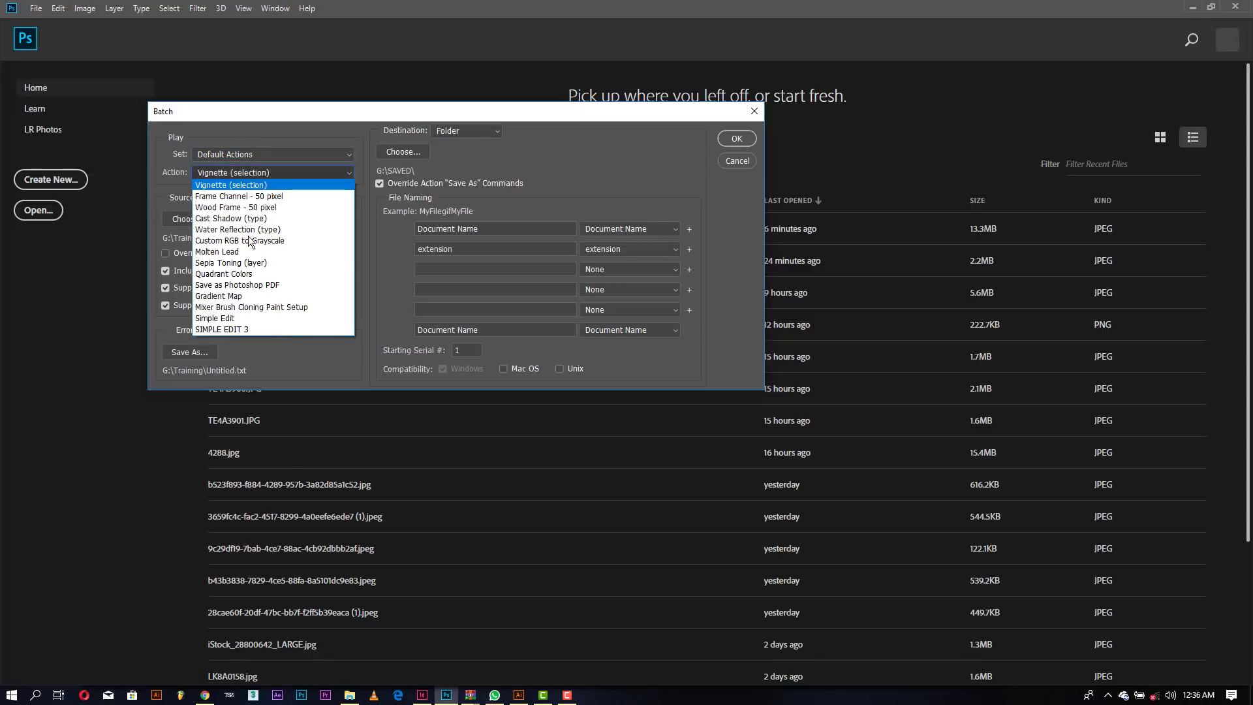
pyautogui.click(248, 328)
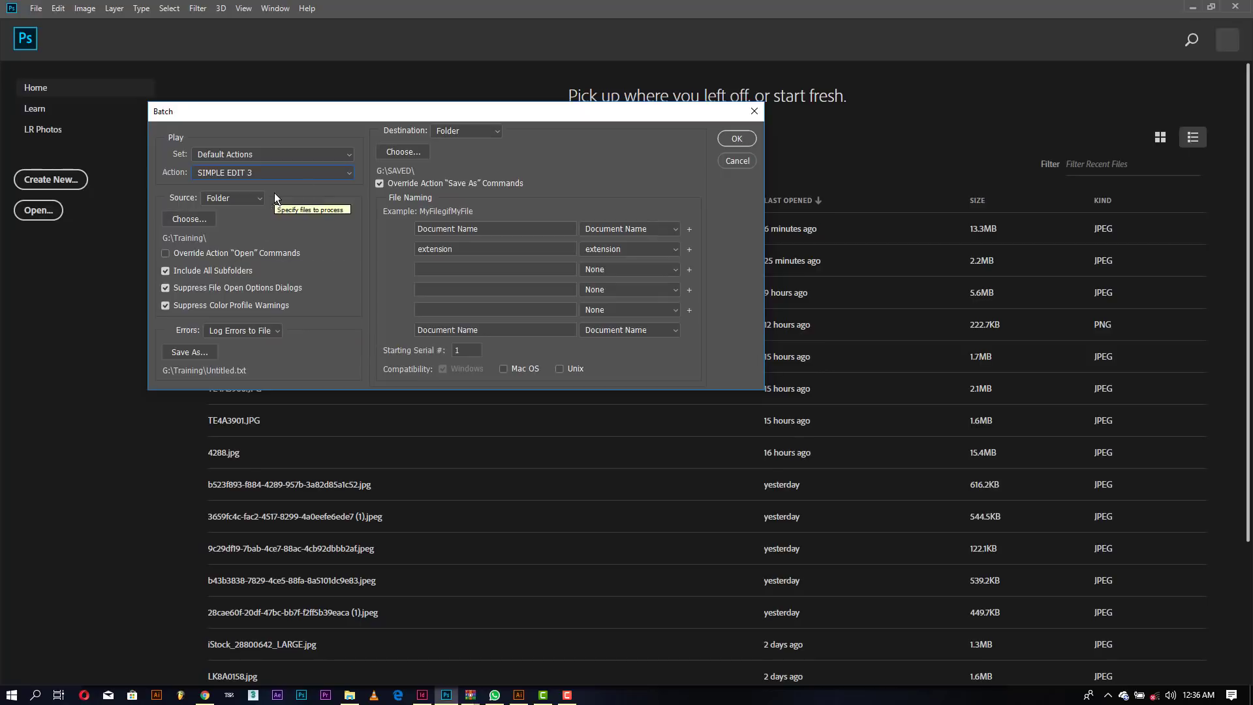
# Set the batch source to Folder and start choosing the source folder
pyautogui.click(238, 199)
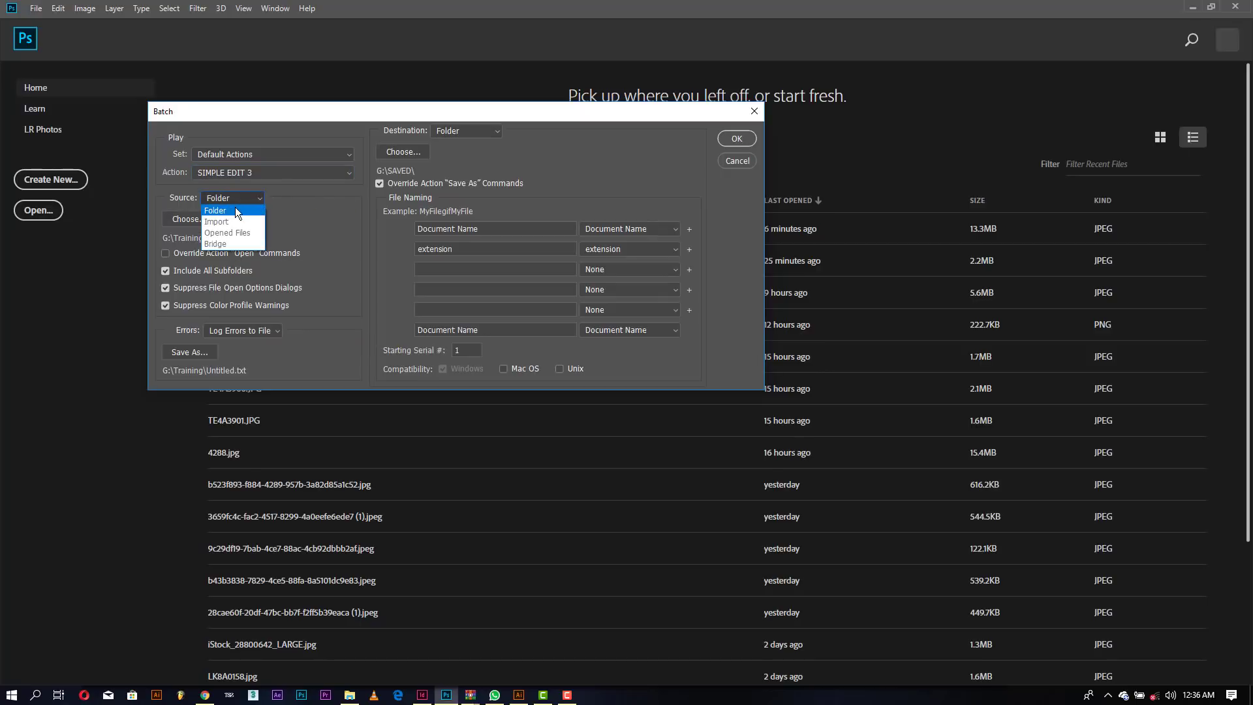
pyautogui.click(236, 210)
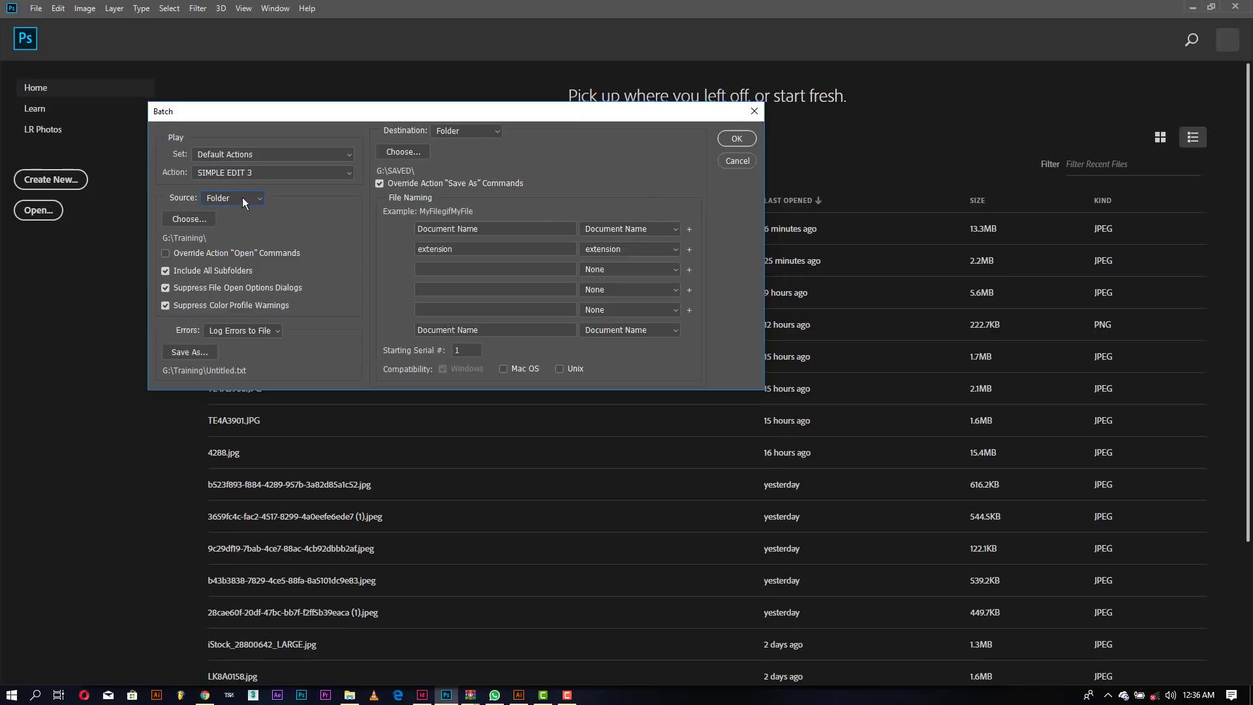
pyautogui.click(241, 197)
pyautogui.click(236, 213)
pyautogui.click(214, 221)
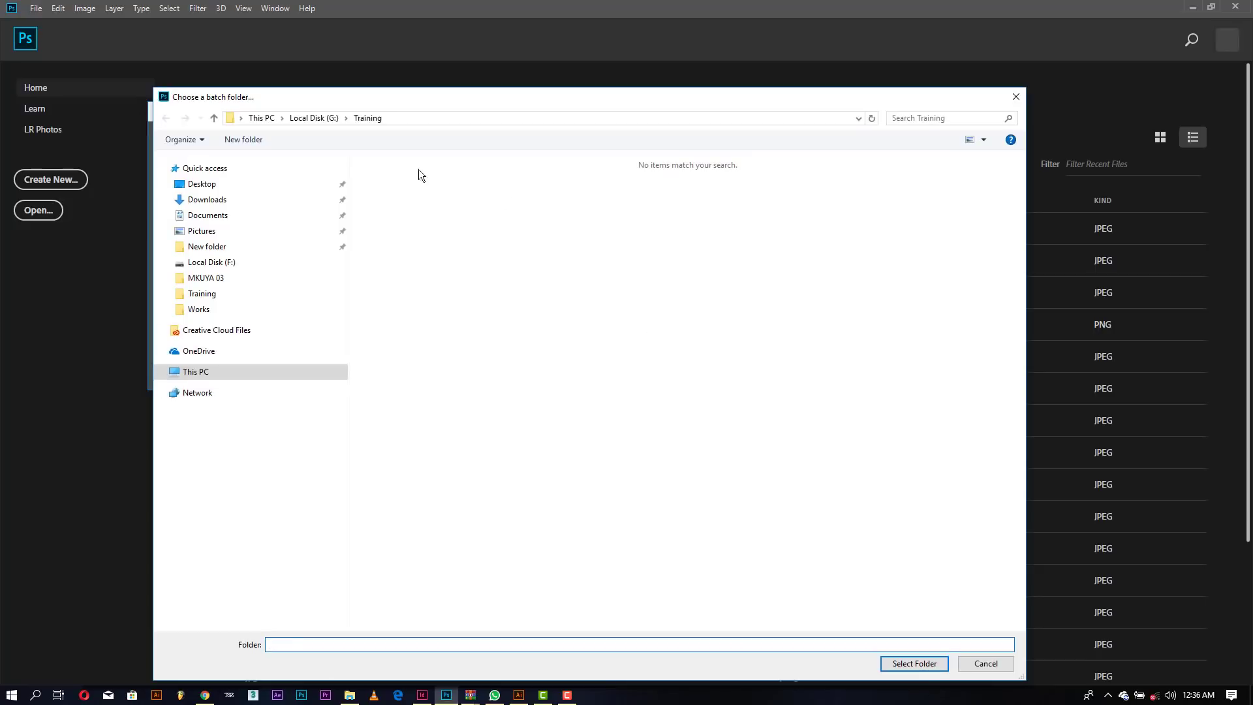
# Select G:\Training as the batch source folder
pyautogui.click(326, 119)
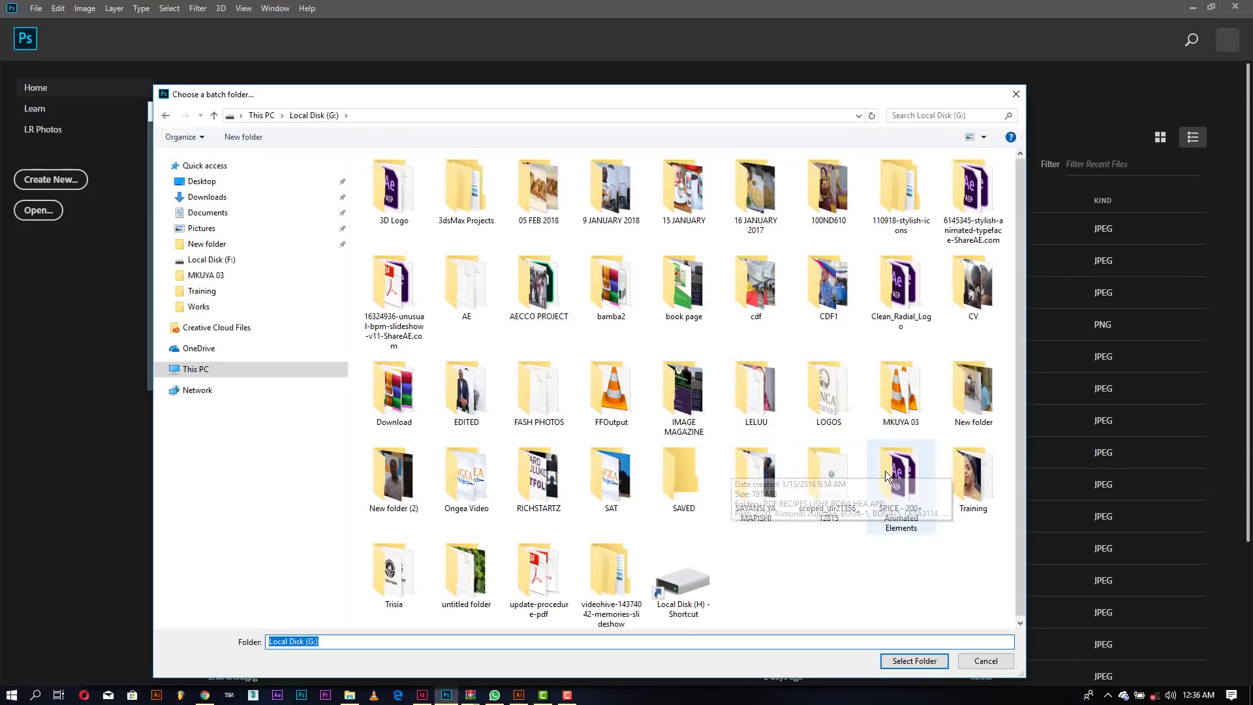
pyautogui.click(989, 460)
pyautogui.click(914, 661)
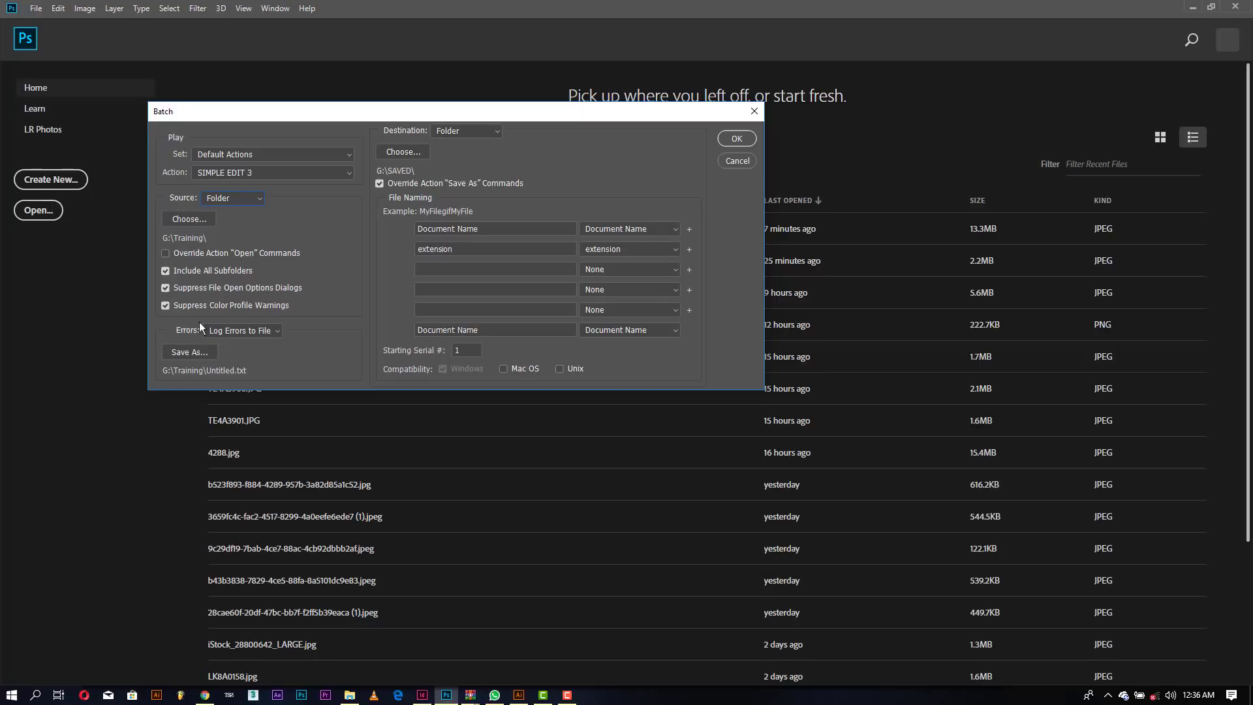
# Keep batch errors logged to a file
pyautogui.click(224, 332)
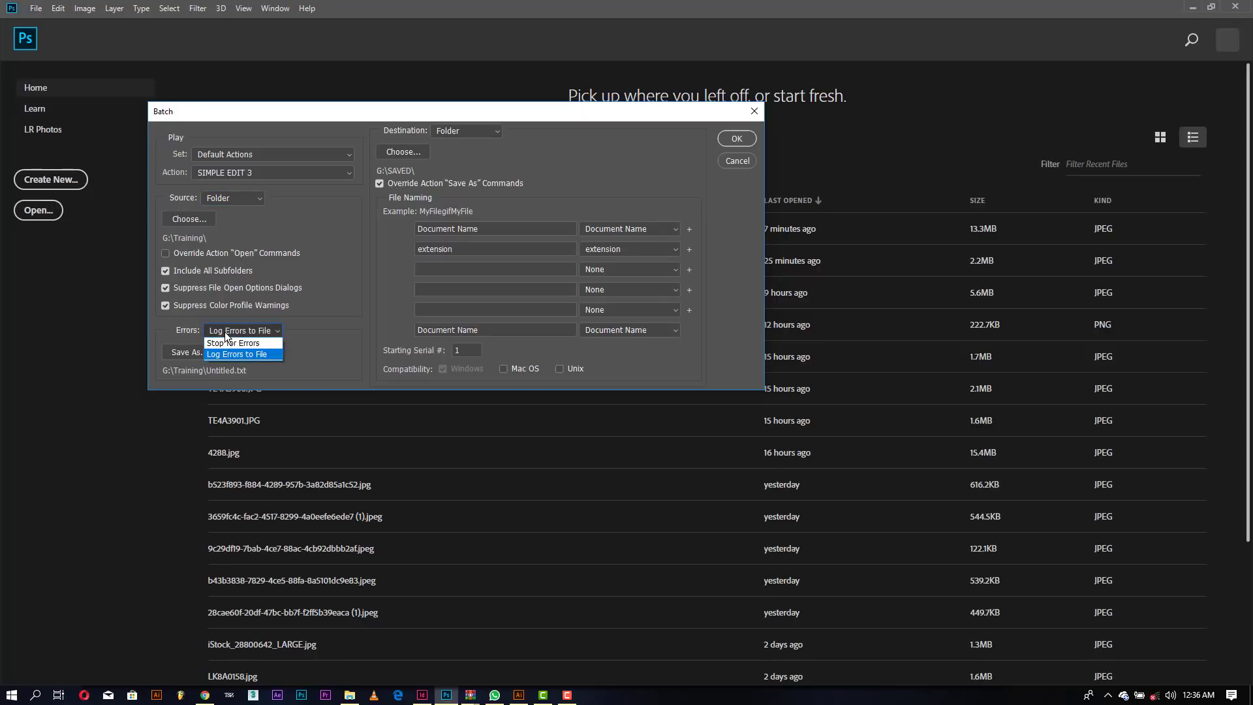
pyautogui.click(224, 331)
pyautogui.click(224, 331)
pyautogui.click(322, 353)
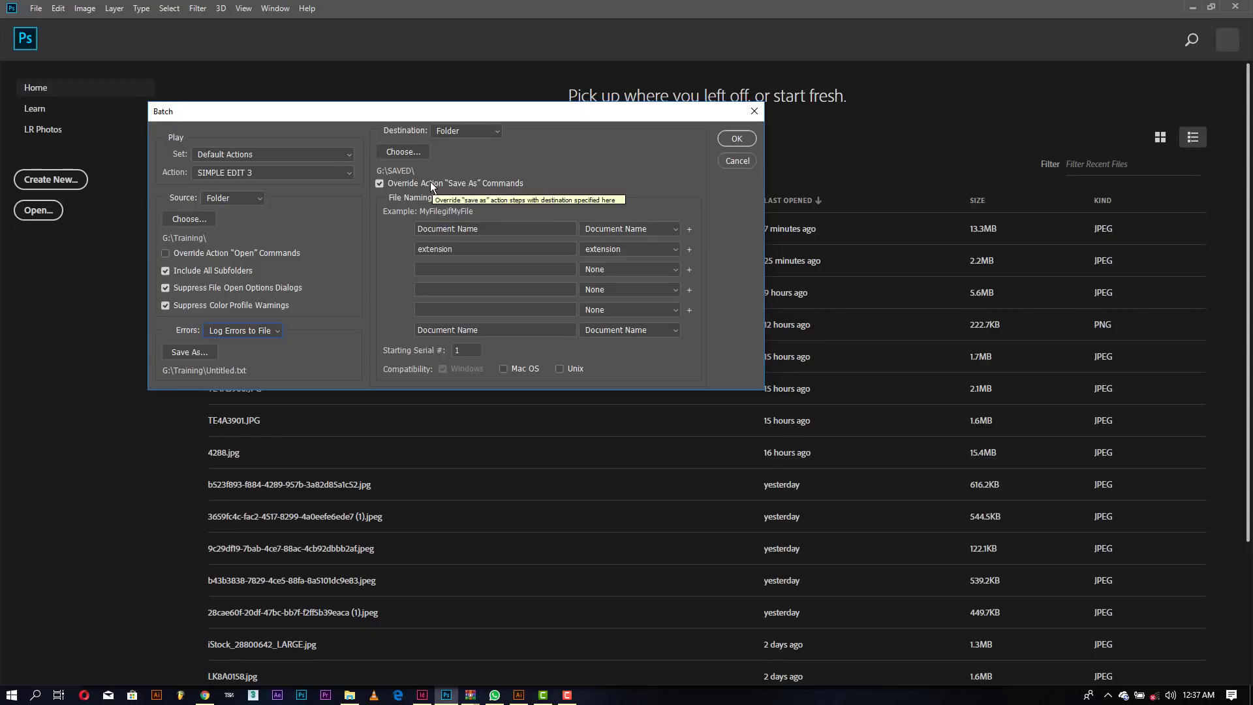
# Choose G:\SAVED as the batch destination folder
pyautogui.click(404, 151)
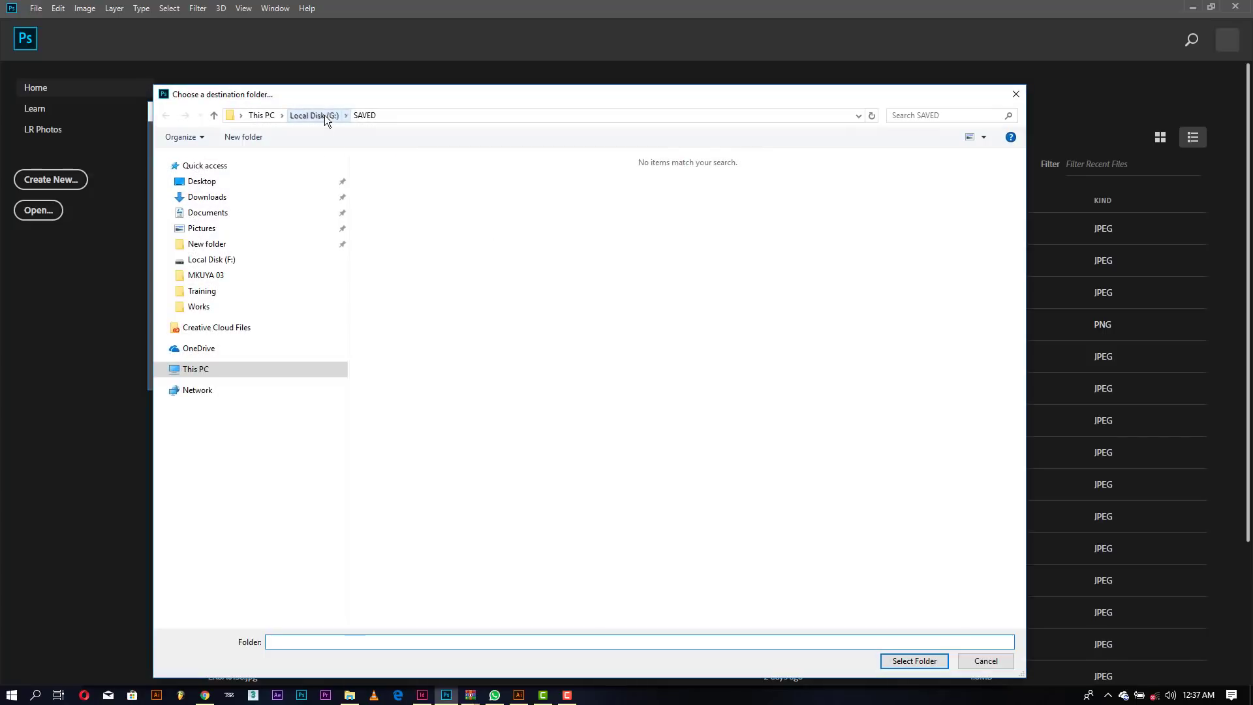
pyautogui.click(324, 114)
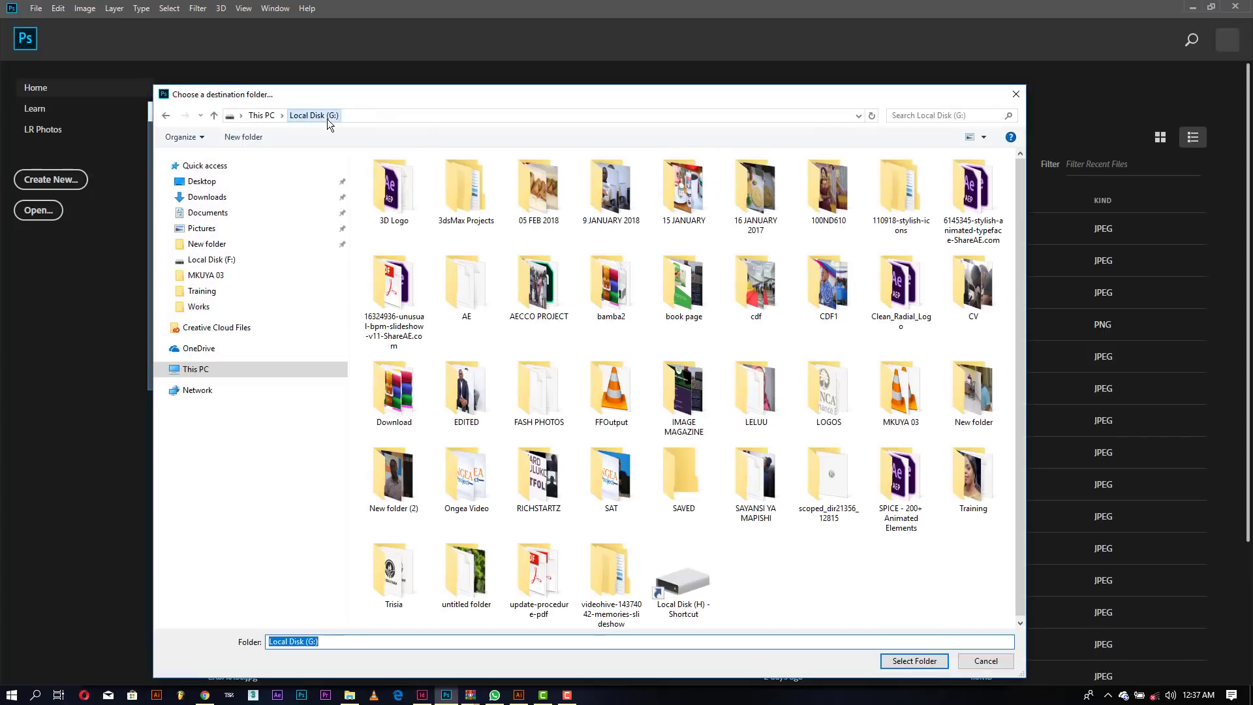
pyautogui.doubleClick(685, 509)
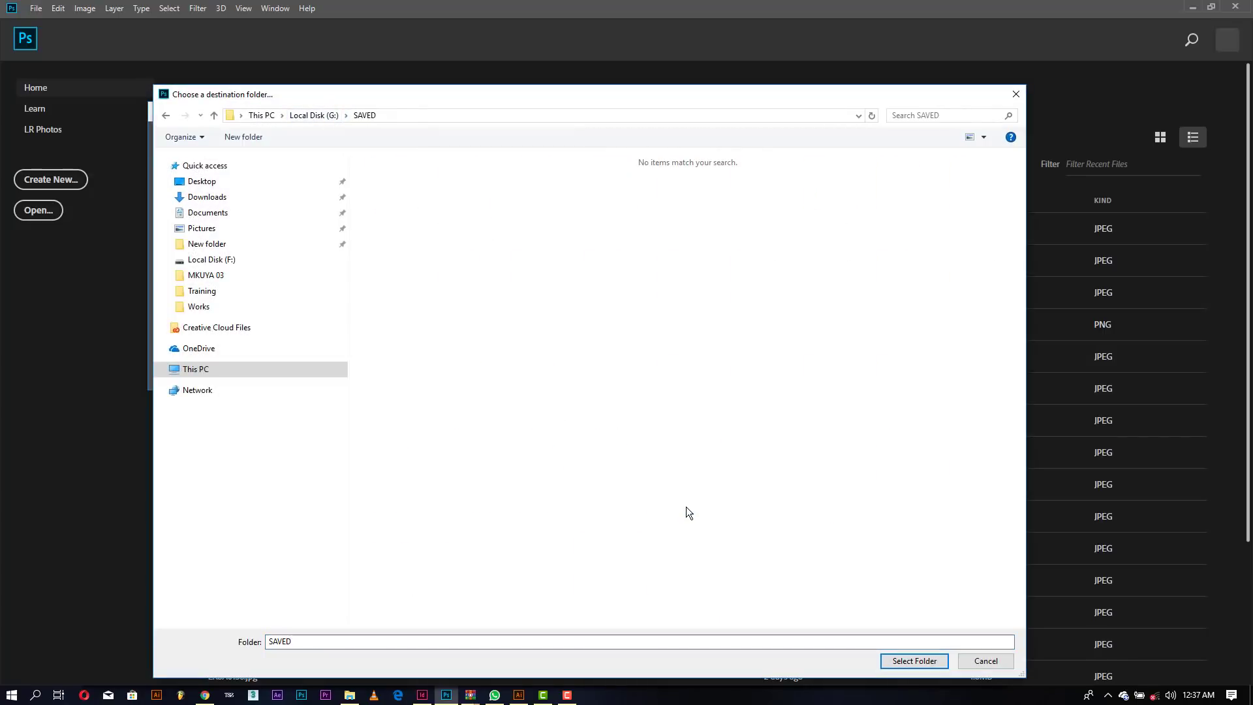
pyautogui.click(913, 660)
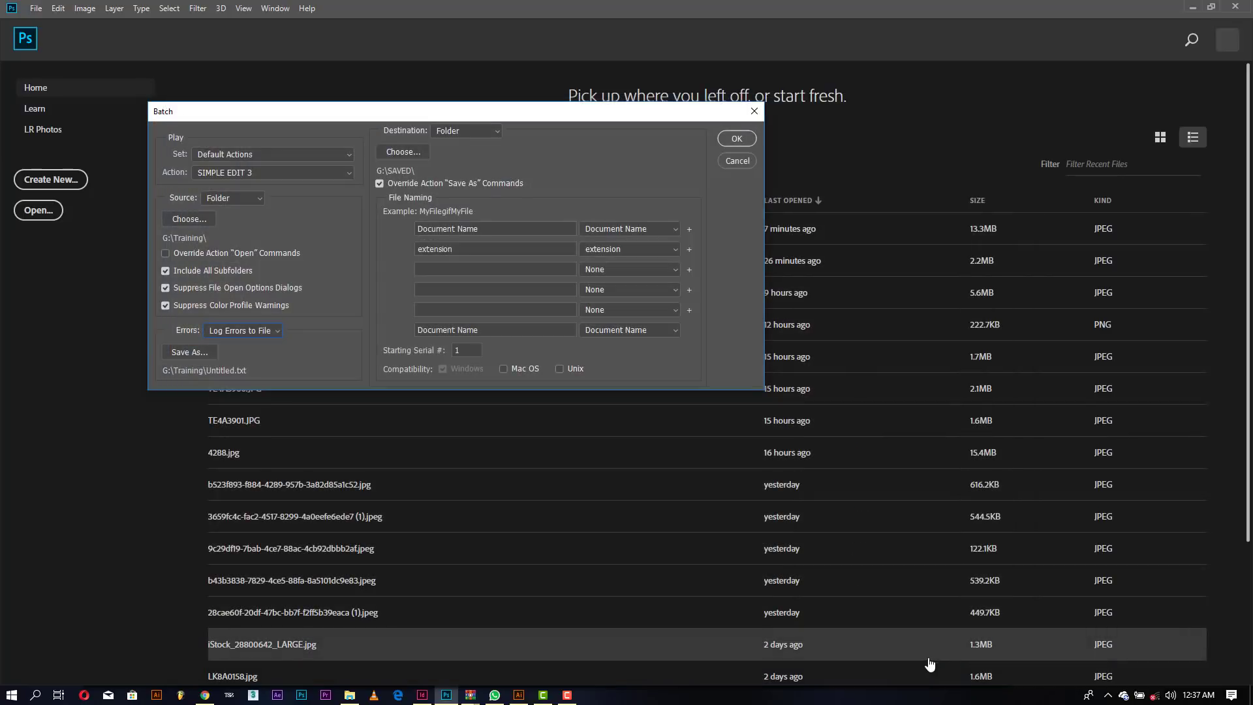
# Keep Document Name as the first file name part in Batch File Naming
pyautogui.click(659, 233)
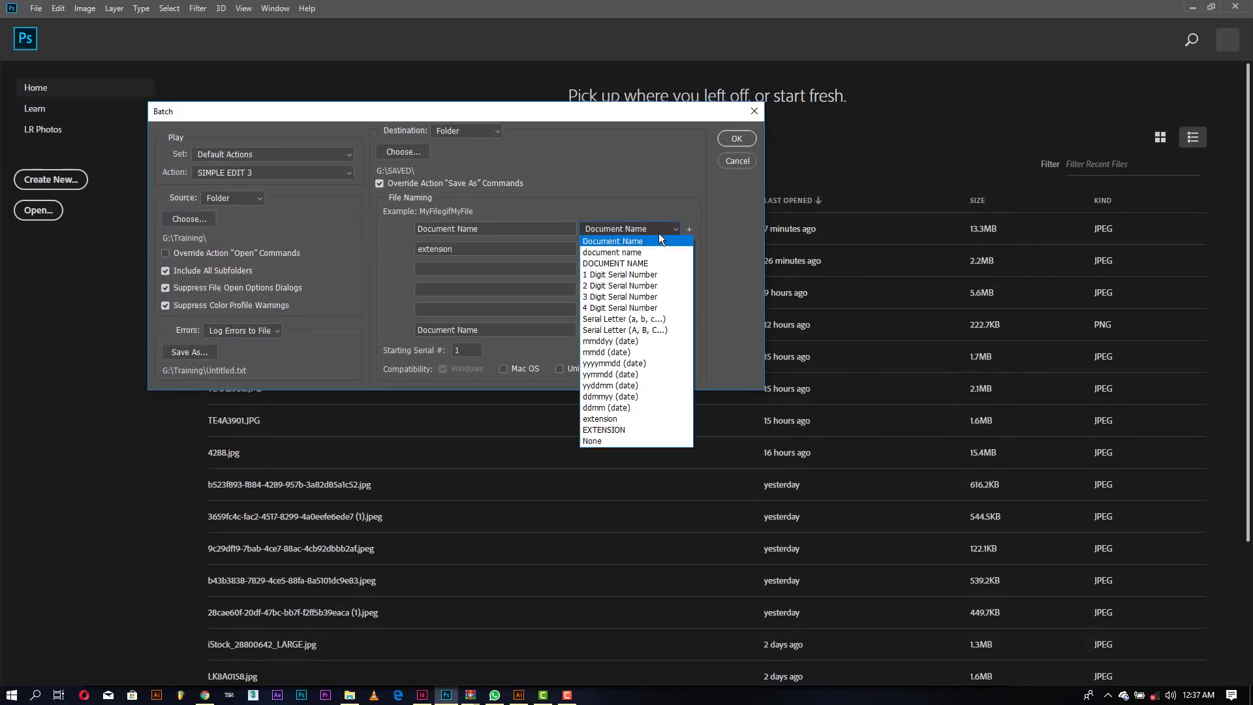
pyautogui.click(651, 241)
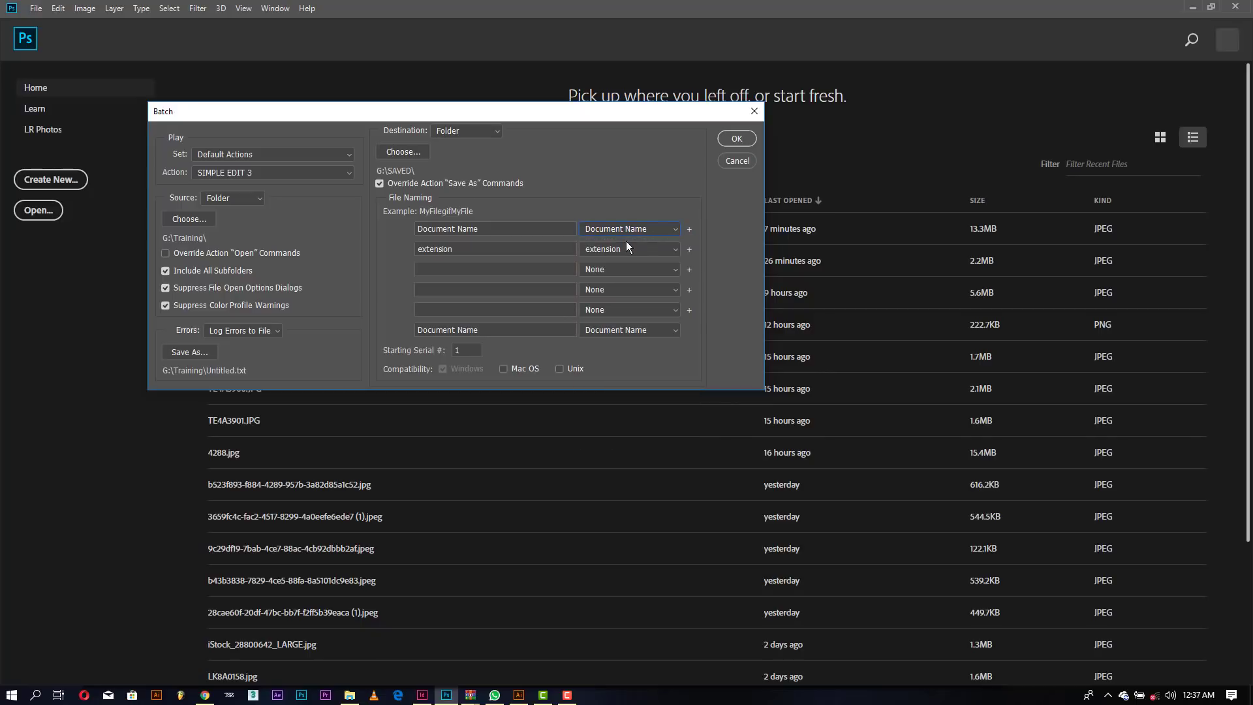
pyautogui.click(625, 234)
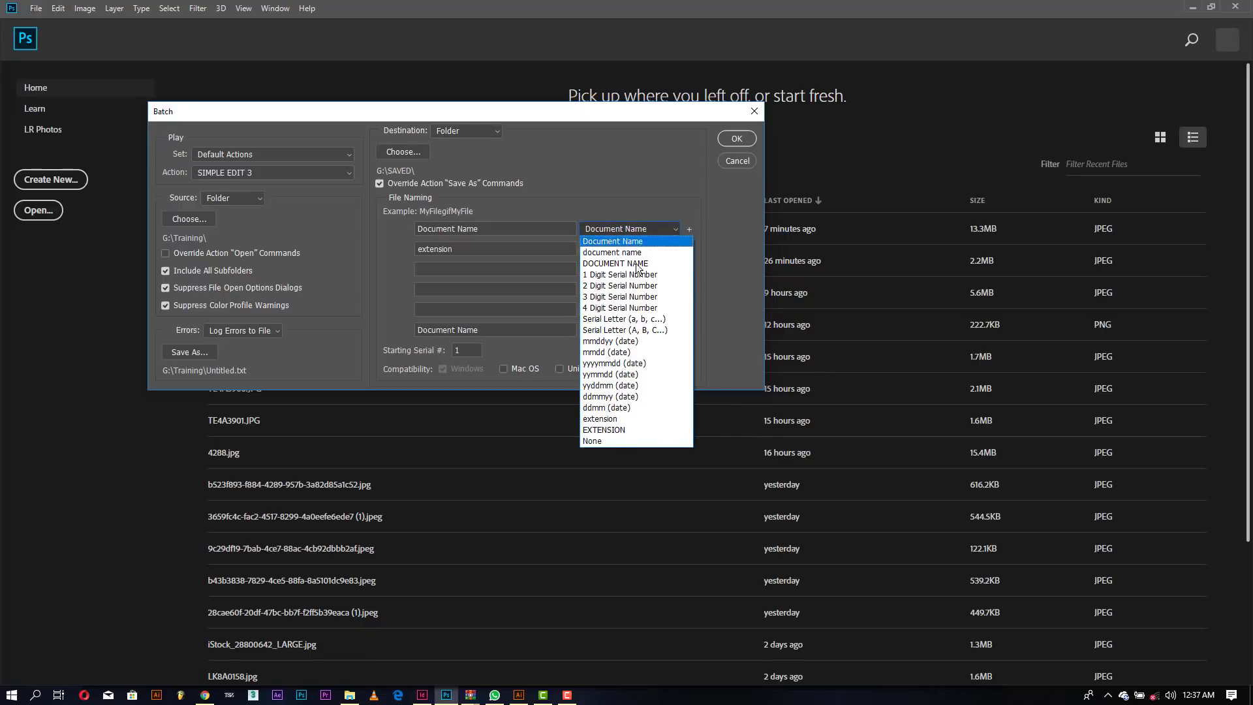
pyautogui.click(615, 242)
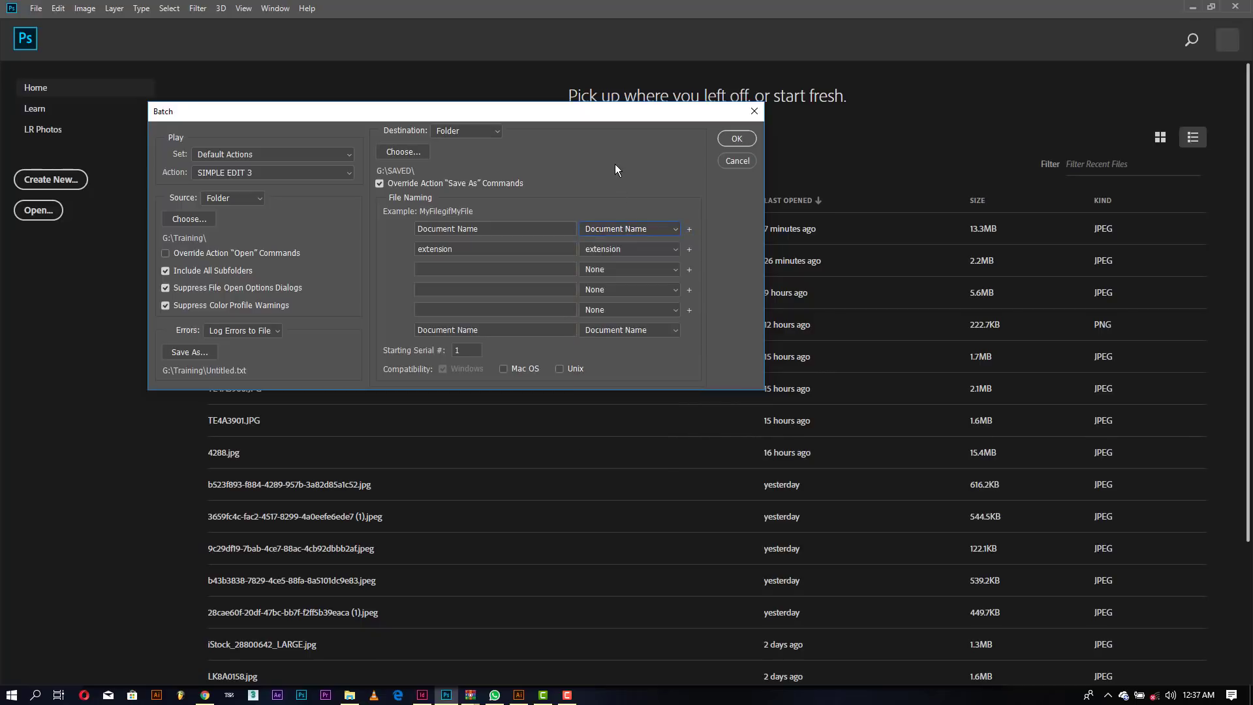
pyautogui.click(622, 328)
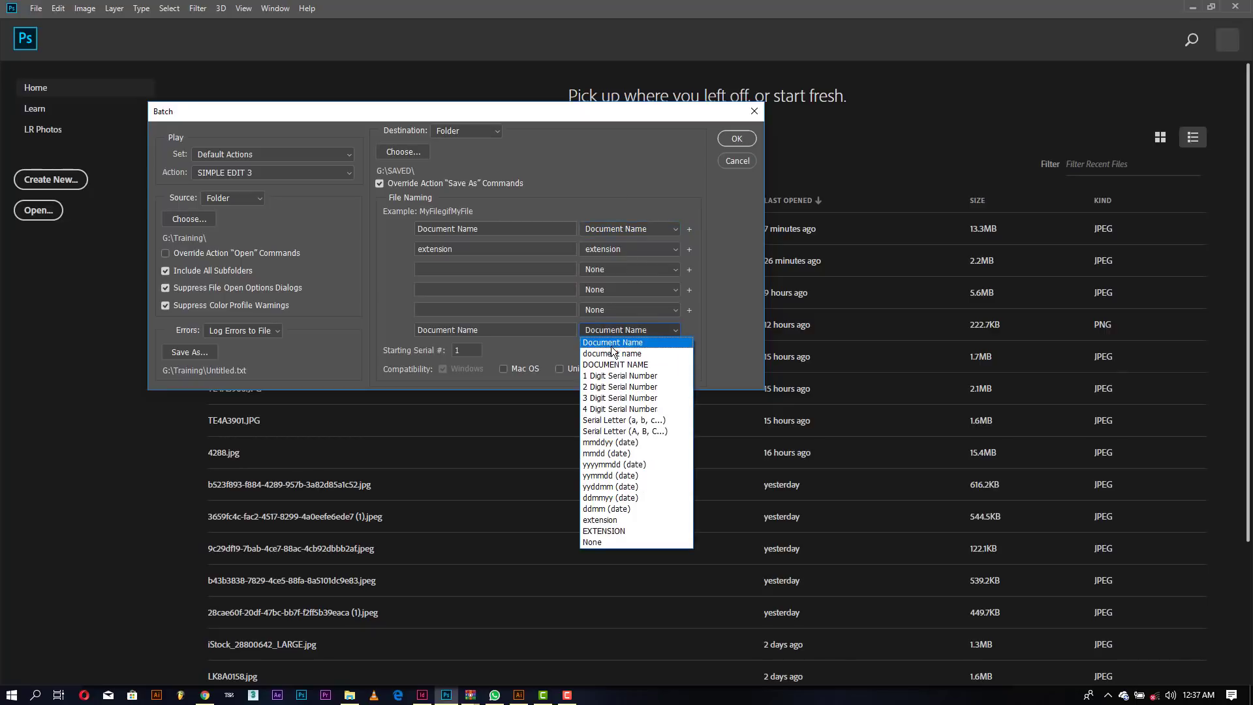
pyautogui.click(612, 343)
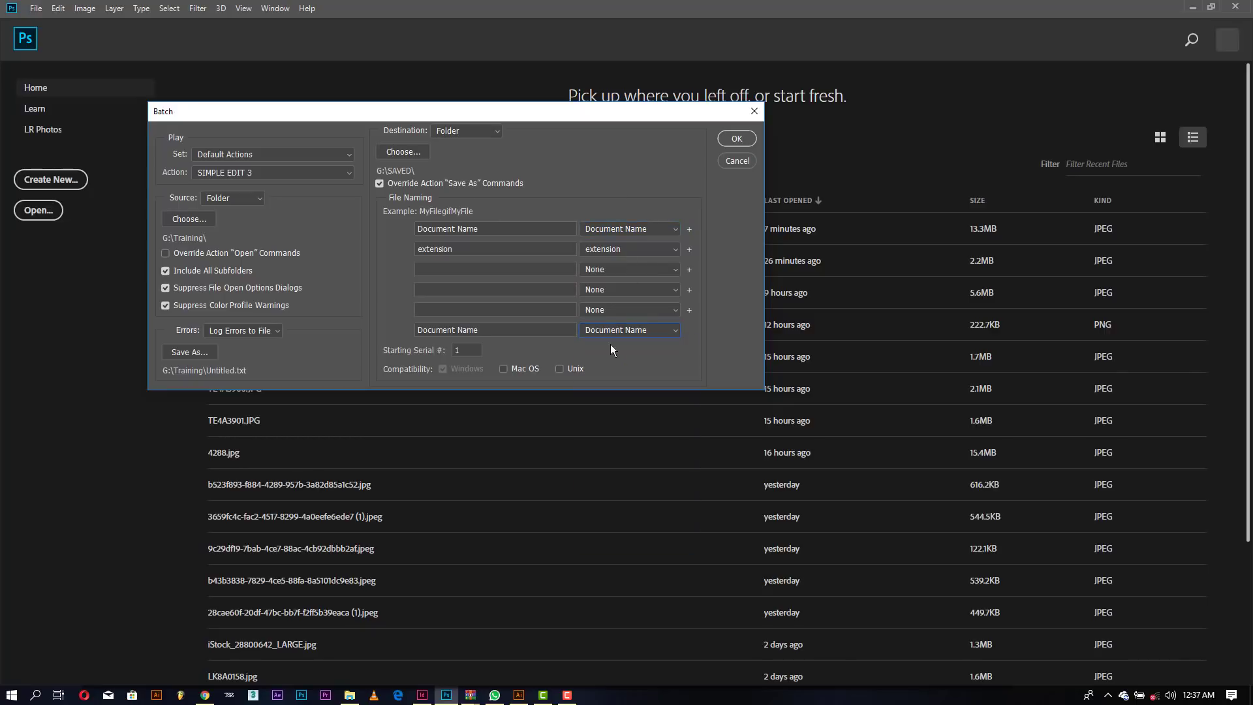
# Set the fifth and last file name parts to None so the example reads MyFile.gif
pyautogui.click(611, 310)
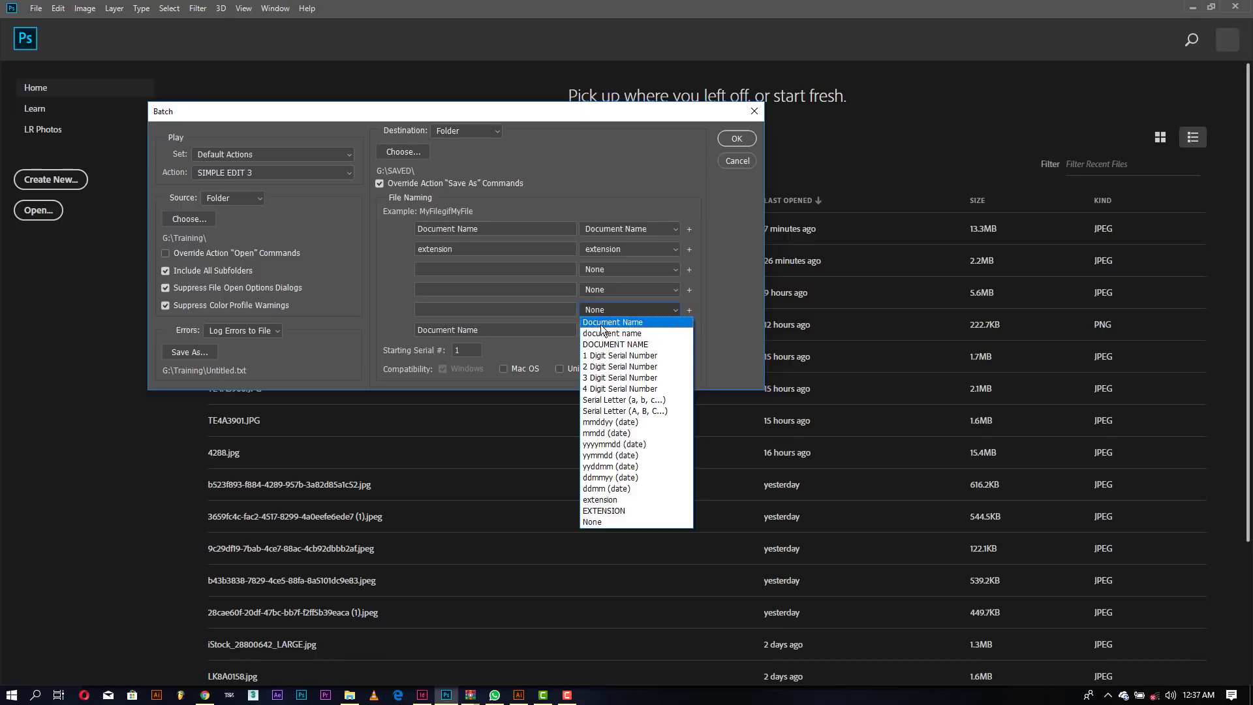
pyautogui.click(602, 322)
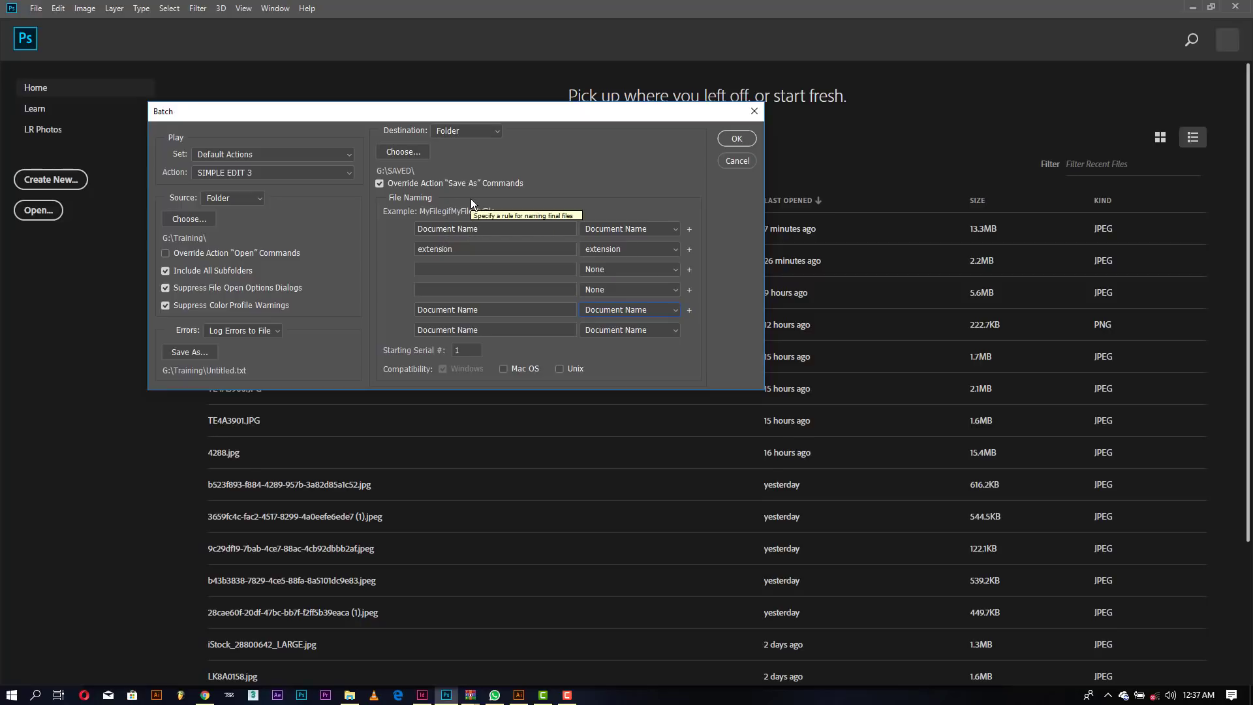
pyautogui.click(653, 328)
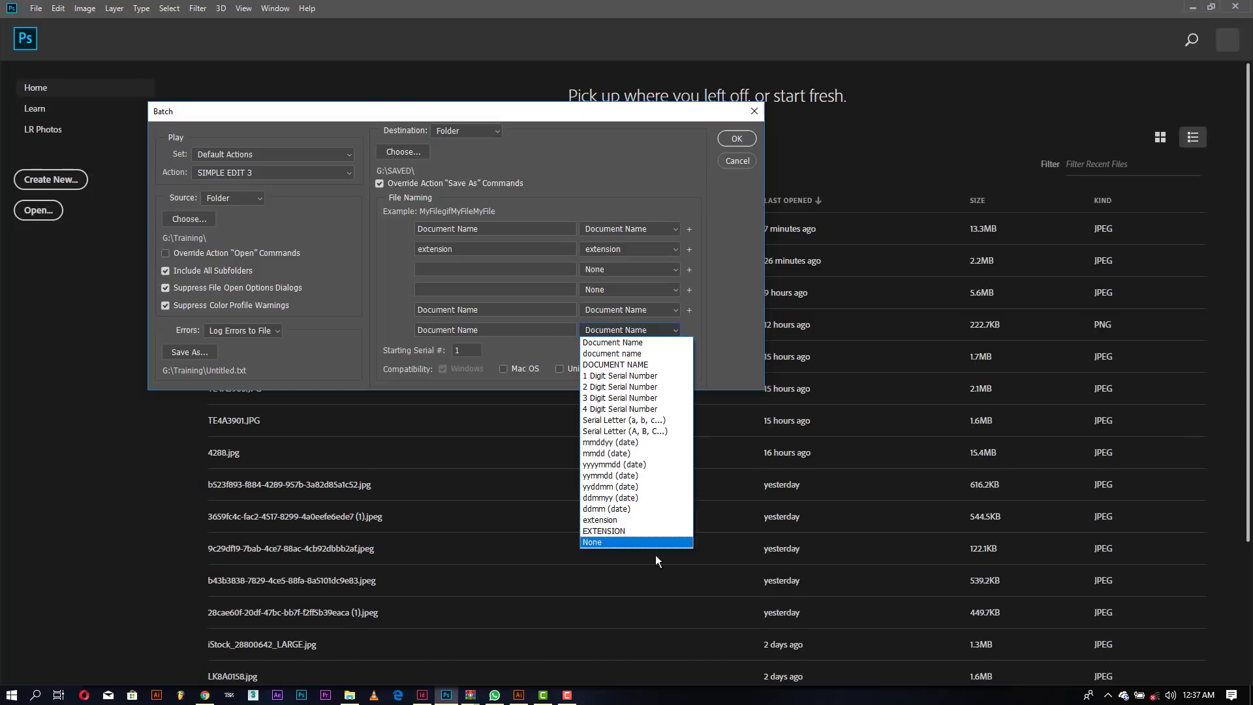
pyautogui.click(644, 542)
pyautogui.click(625, 330)
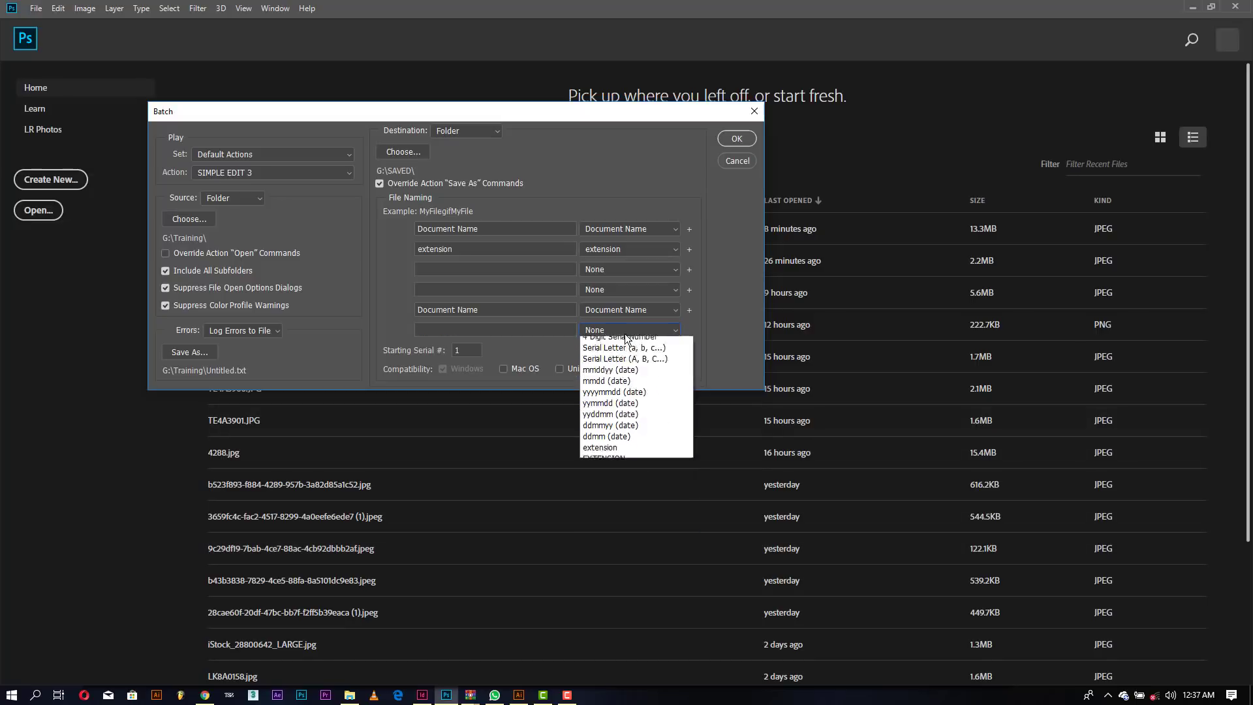
pyautogui.click(612, 305)
pyautogui.click(612, 309)
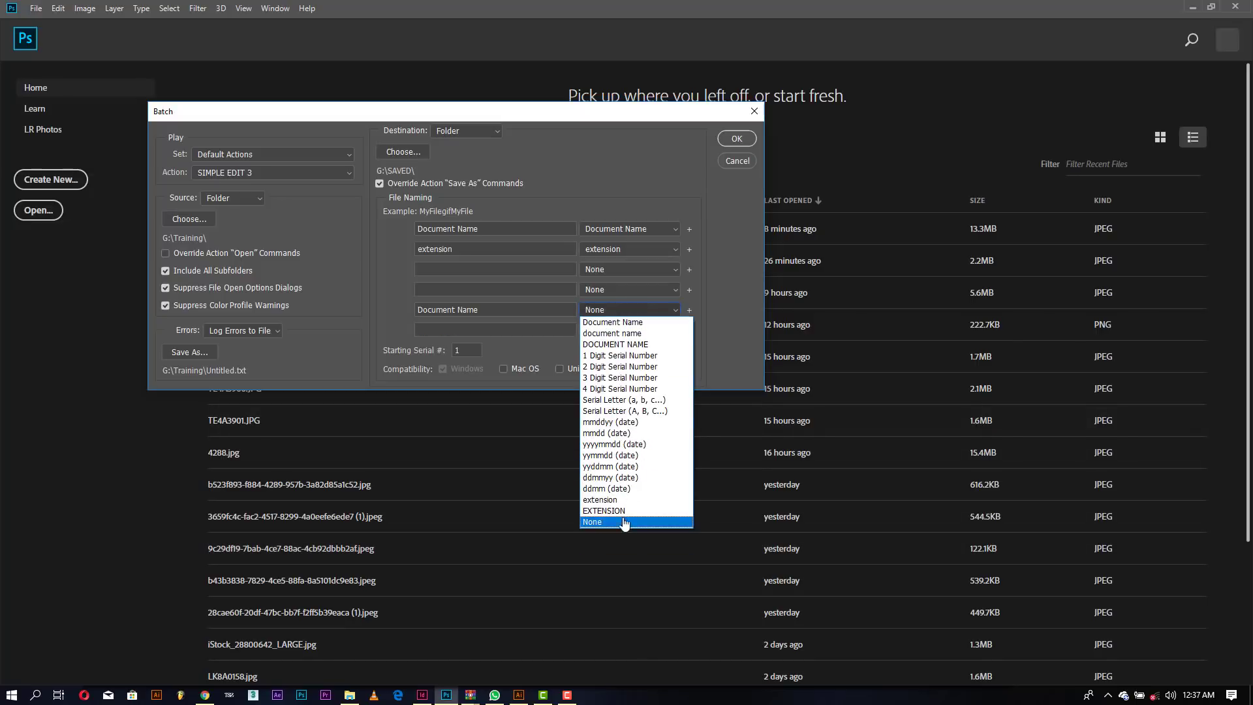
pyautogui.click(624, 518)
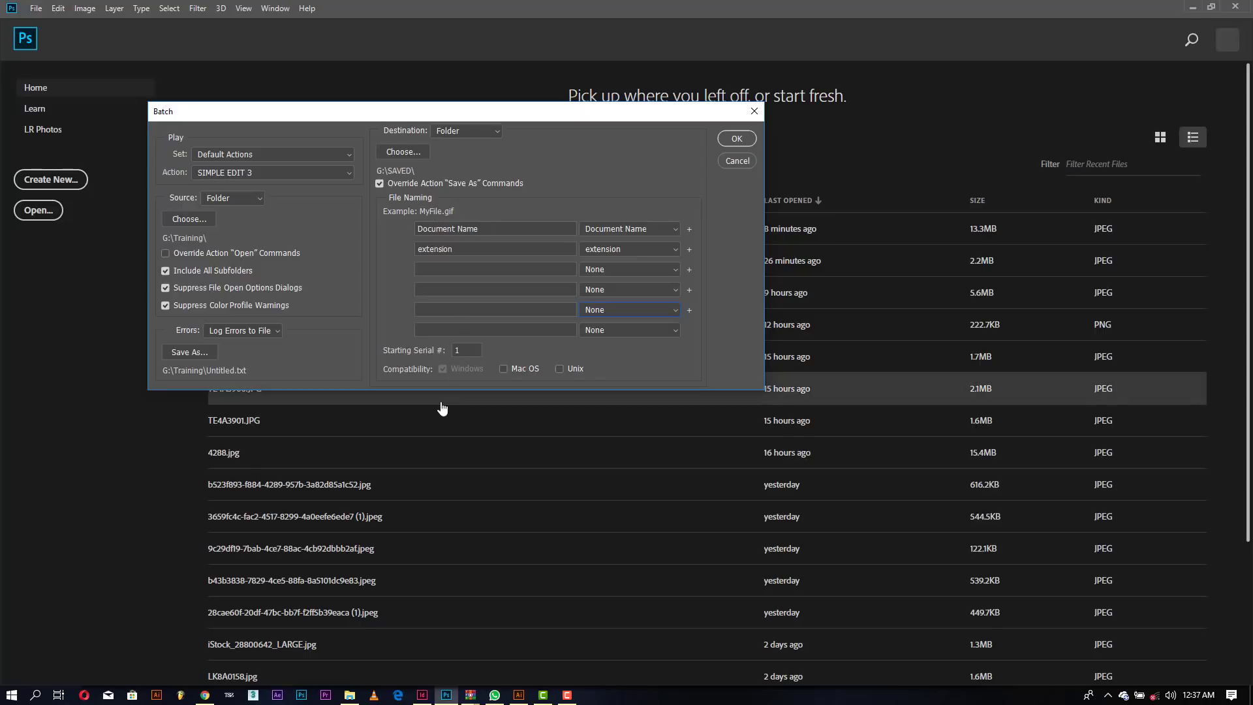
# Run SIMPLE EDIT 3 on G:\Training, saving the edited portraits to G:\SAVED
pyautogui.click(737, 139)
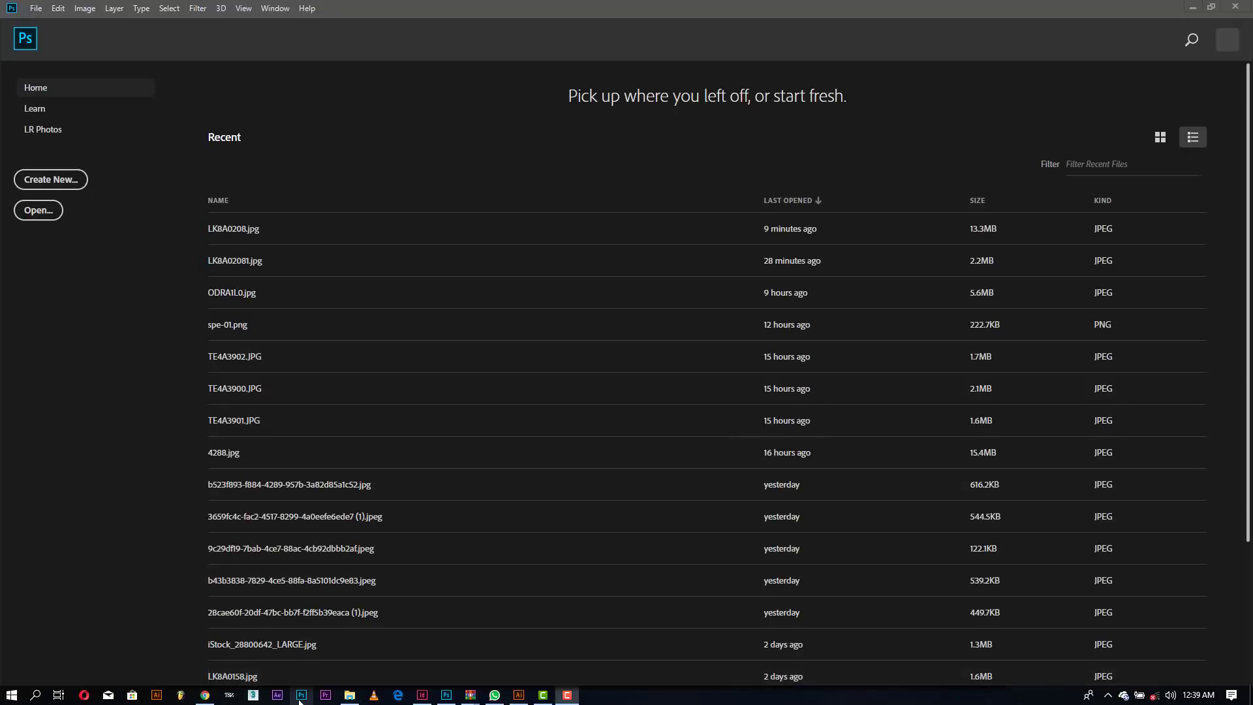
pyautogui.click(350, 695)
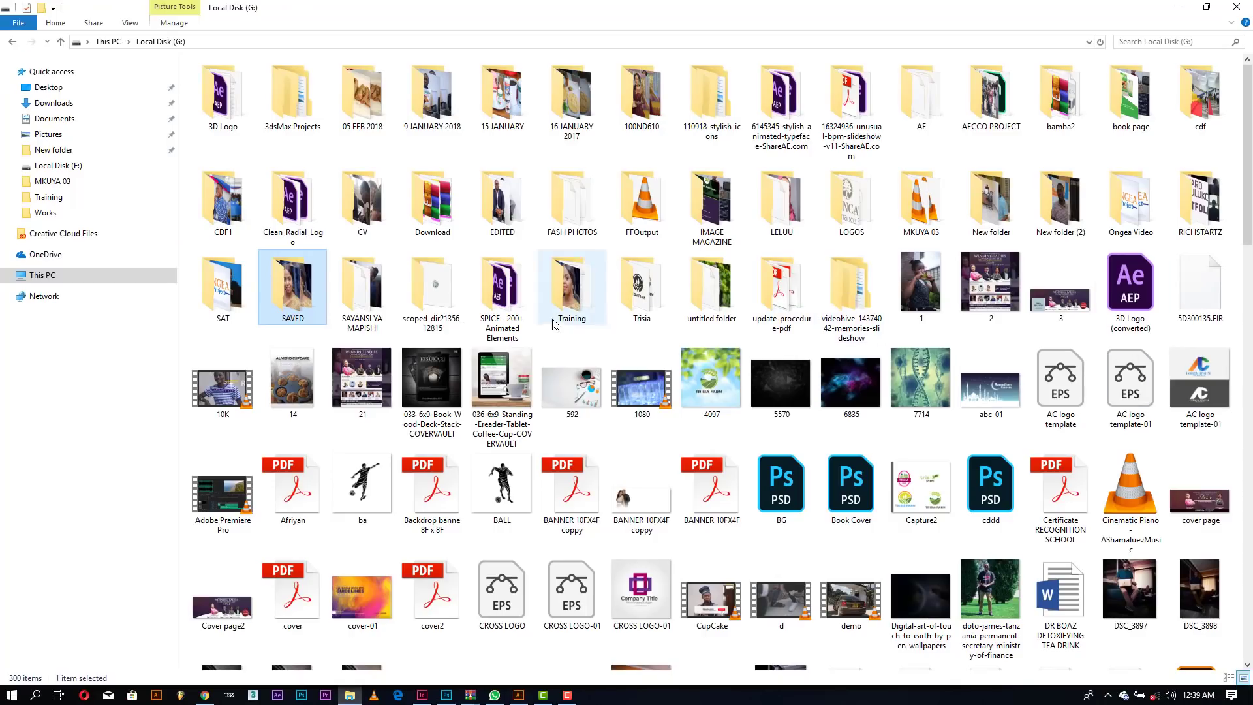
pyautogui.click(565, 304)
pyautogui.doubleClick(565, 303)
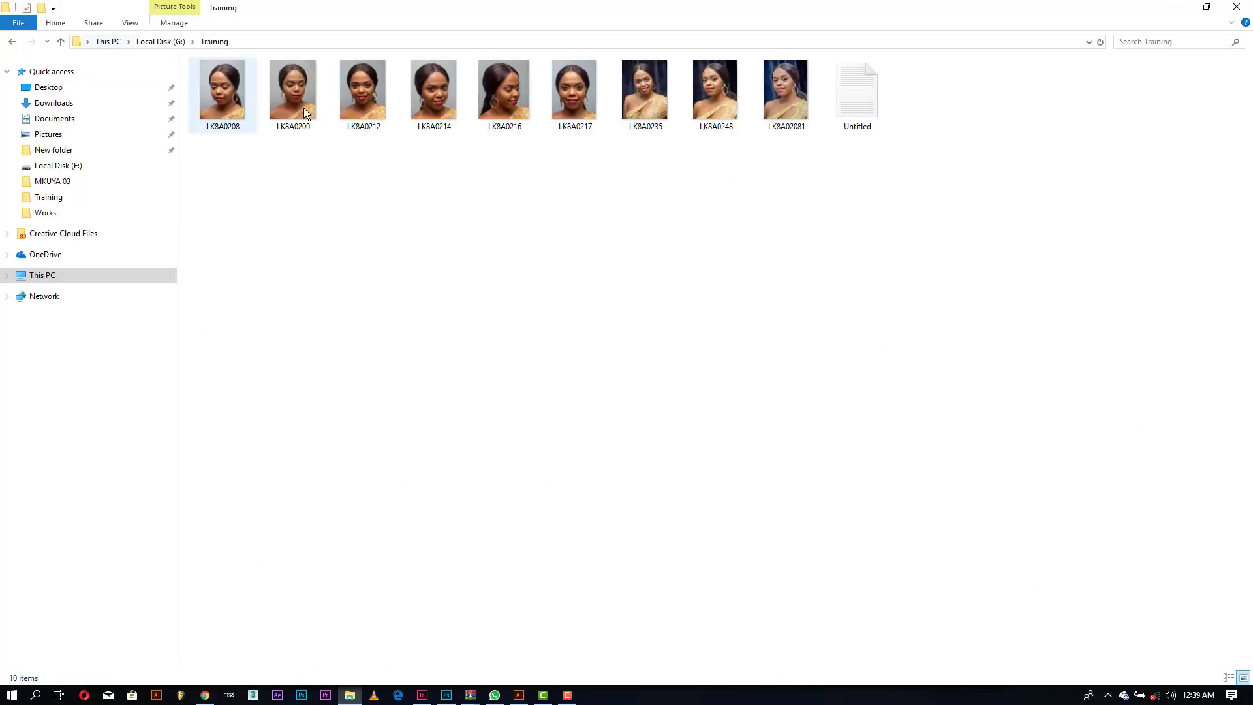
pyautogui.click(59, 42)
pyautogui.click(303, 293)
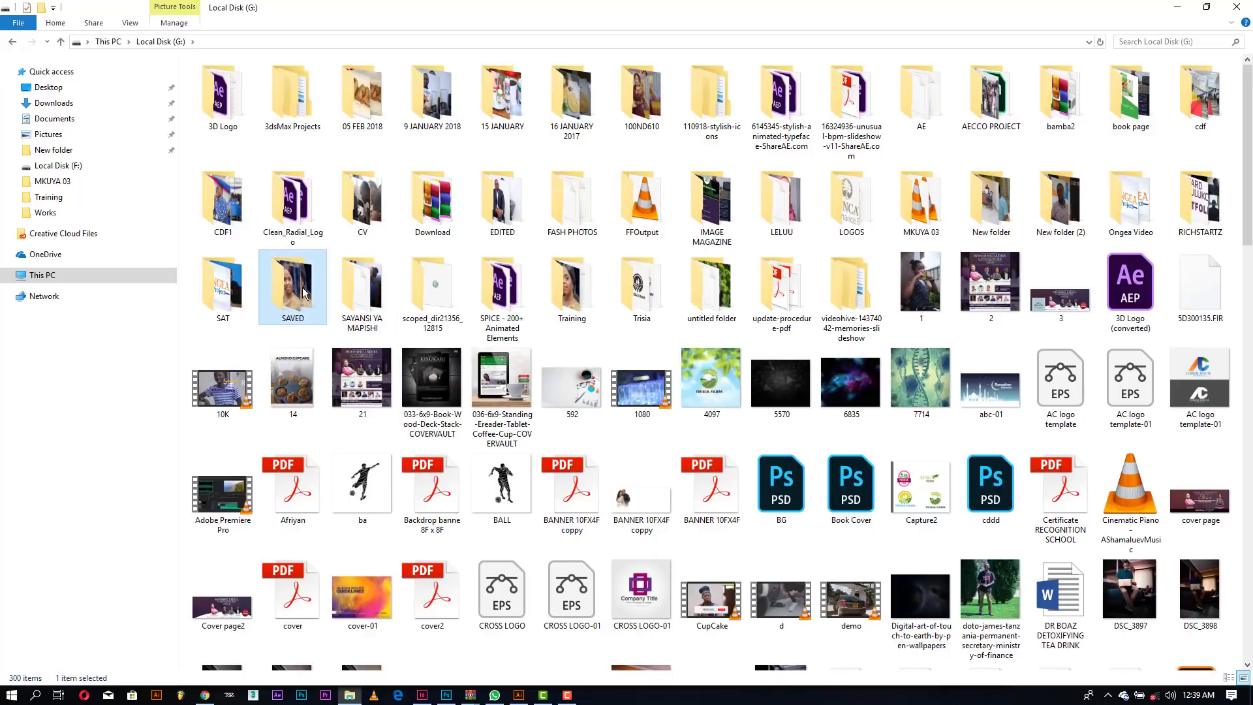
pyautogui.doubleClick(303, 294)
pyautogui.doubleClick(790, 86)
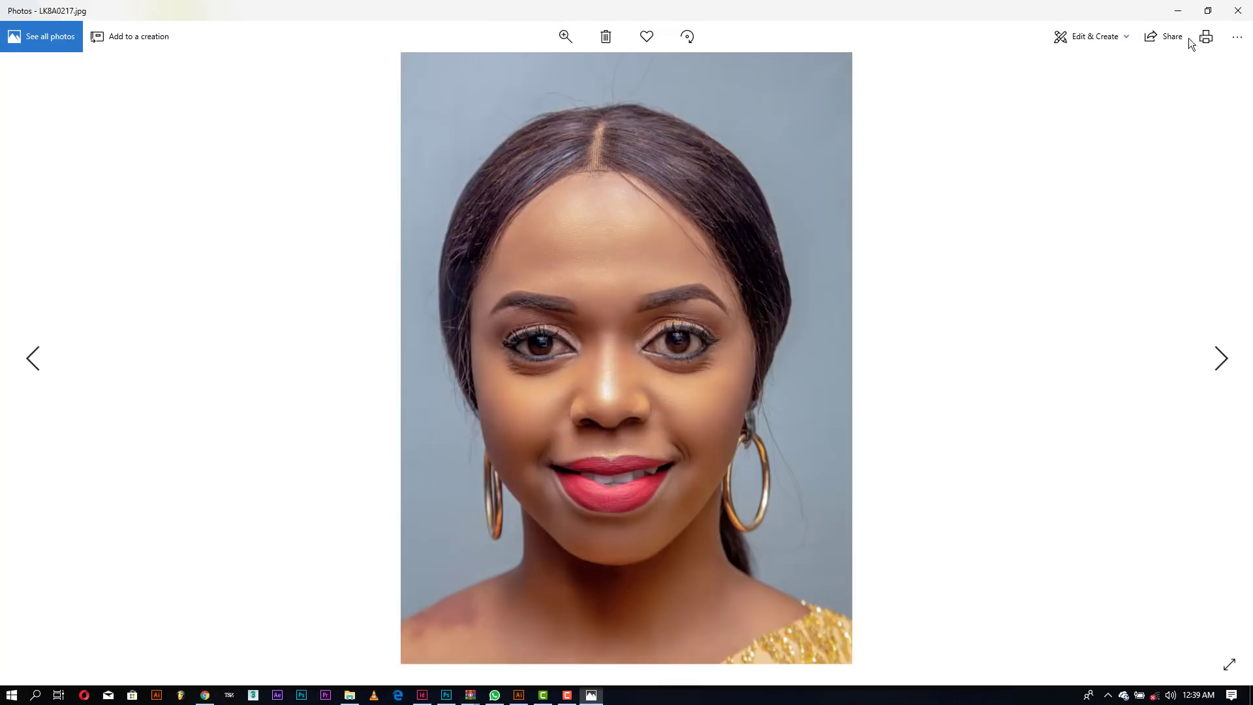
pyautogui.click(1237, 11)
pyautogui.click(550, 313)
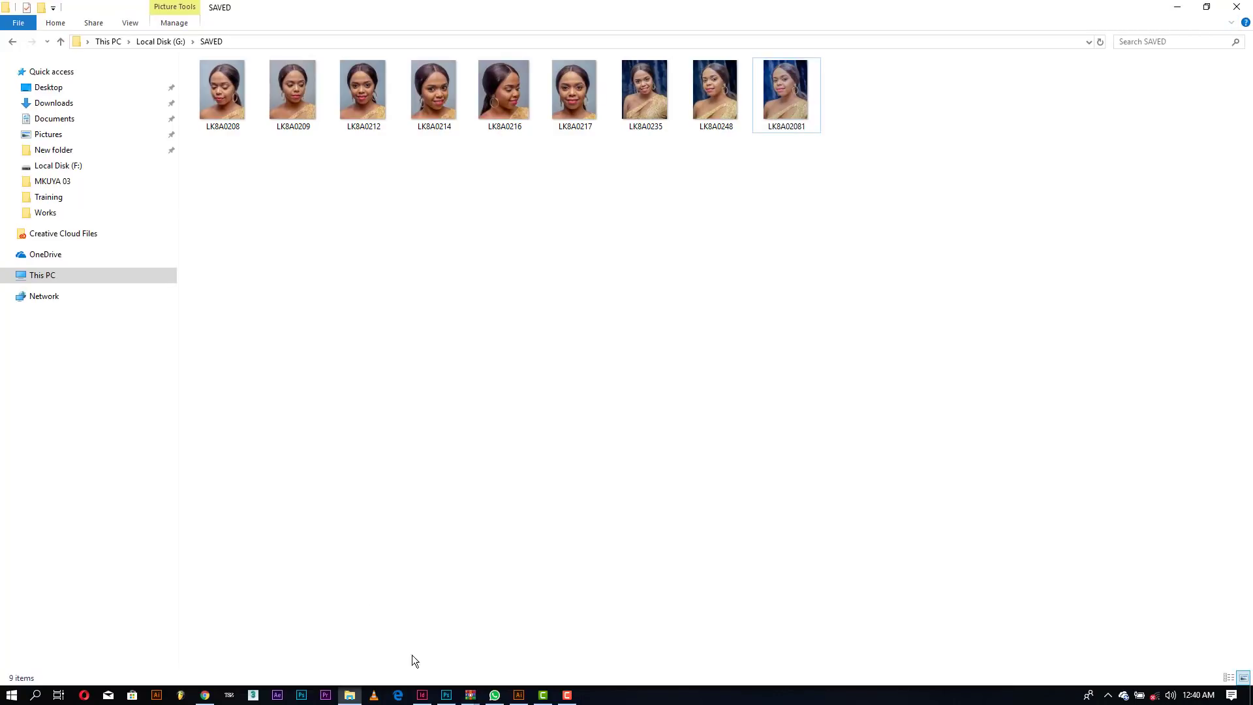
pyautogui.click(446, 694)
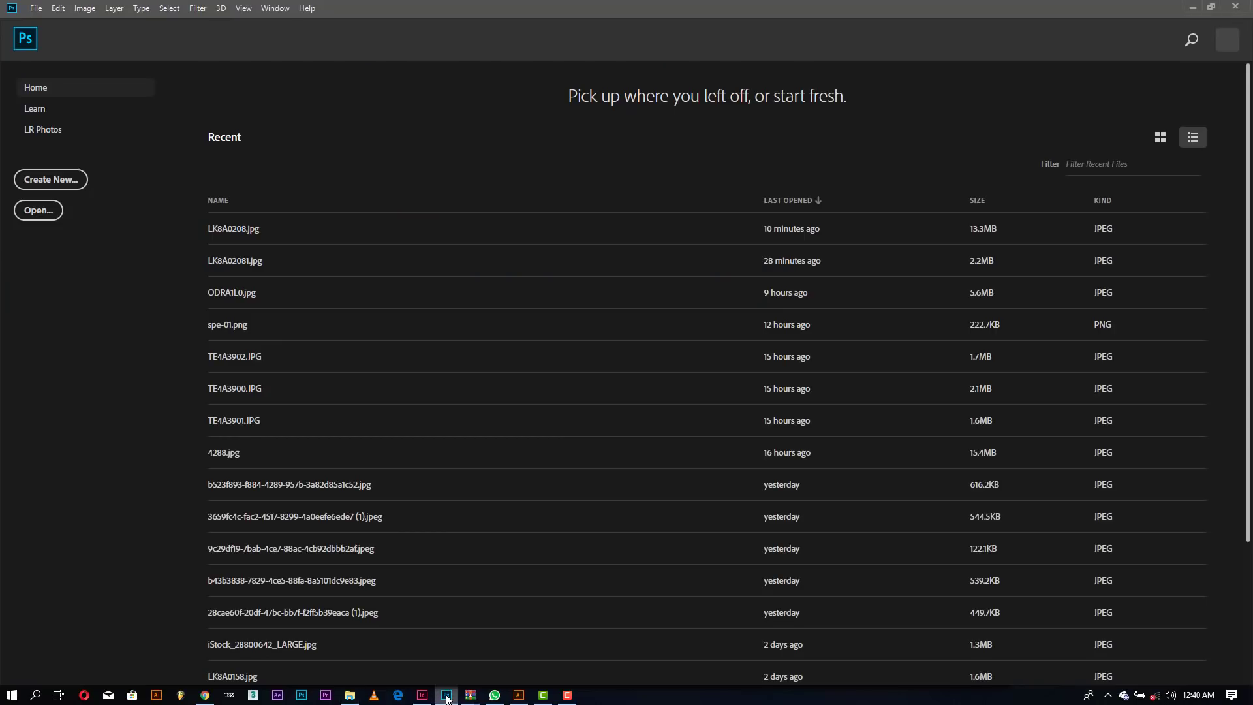